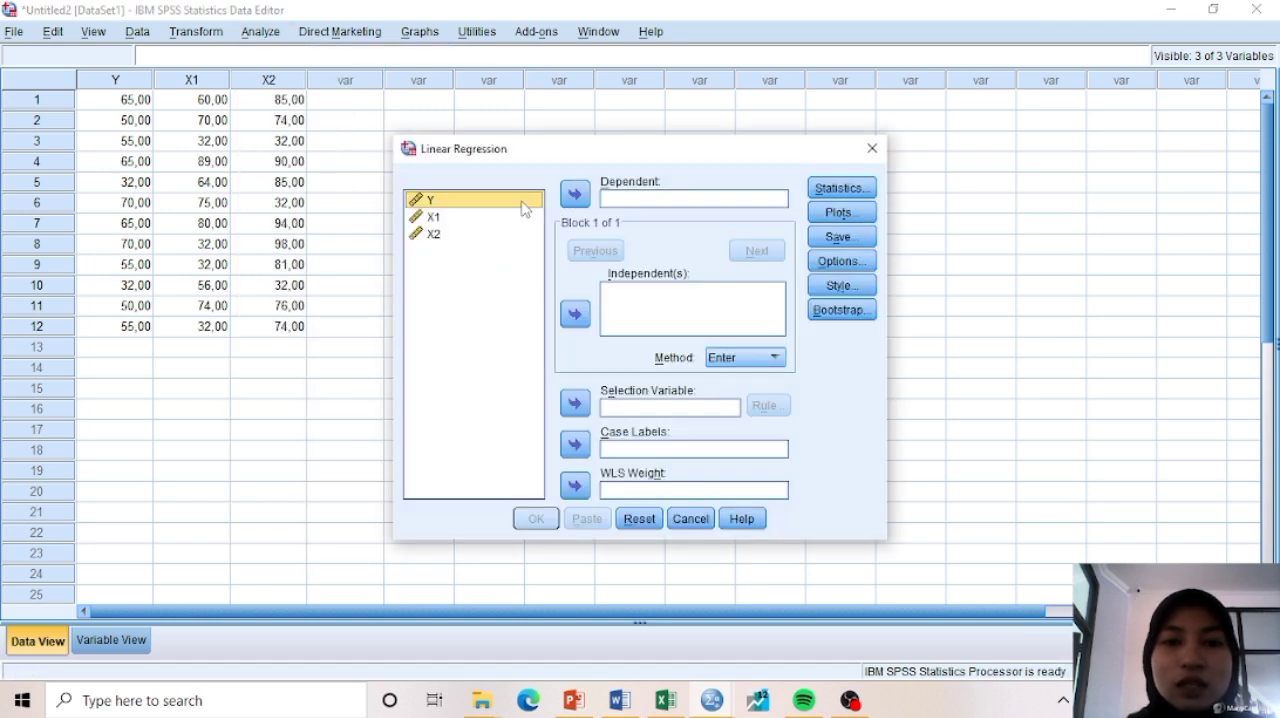
# Assign Y as the dependent variable and X1 and X2 as the independent variables of the linear regression
pyautogui.click(577, 196)
pyautogui.click(511, 249)
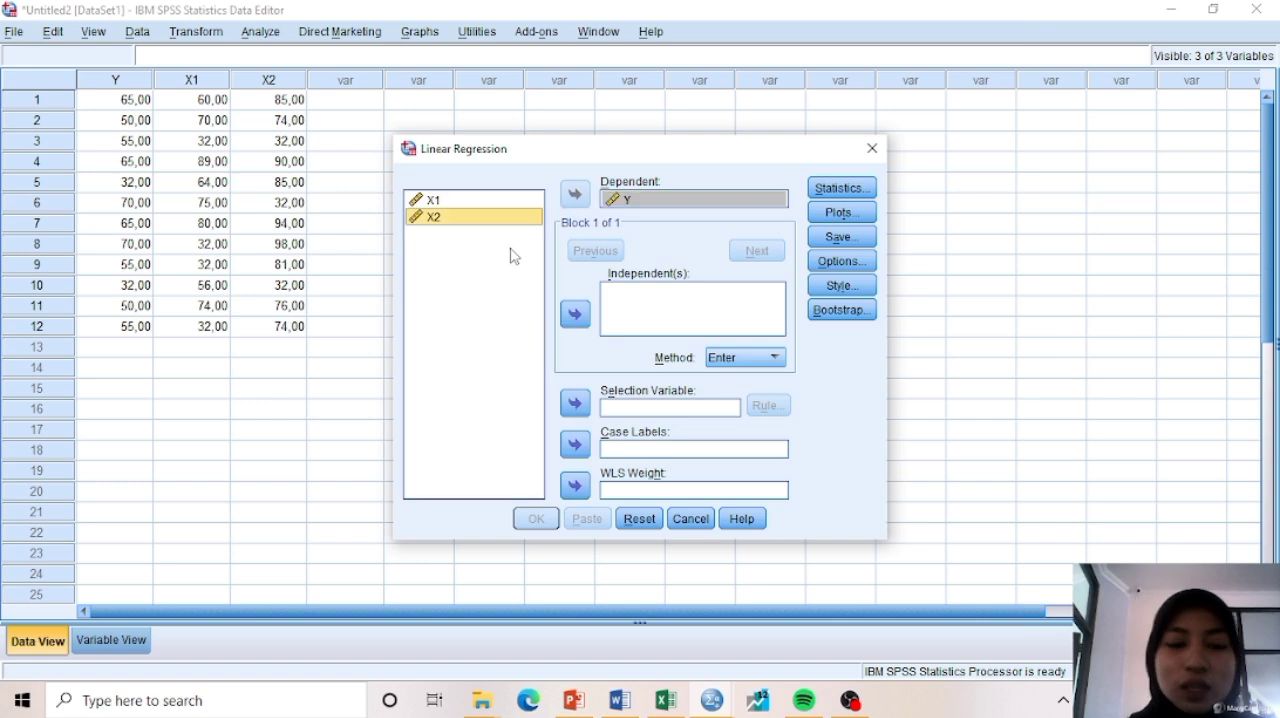
pyautogui.hotkey('ctrl', 'a')
pyautogui.click(575, 314)
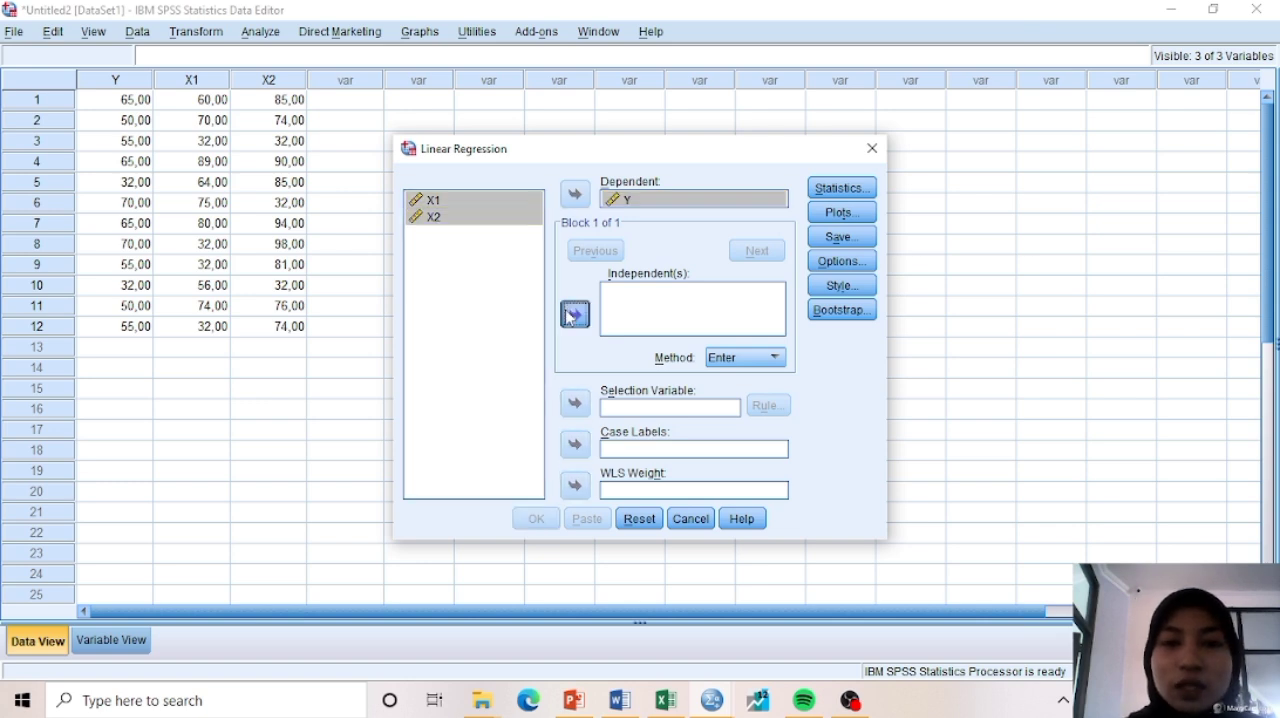
# Run the linear regression with unstandardized residuals saved to the dataset, and view its output tables
pyautogui.click(855, 238)
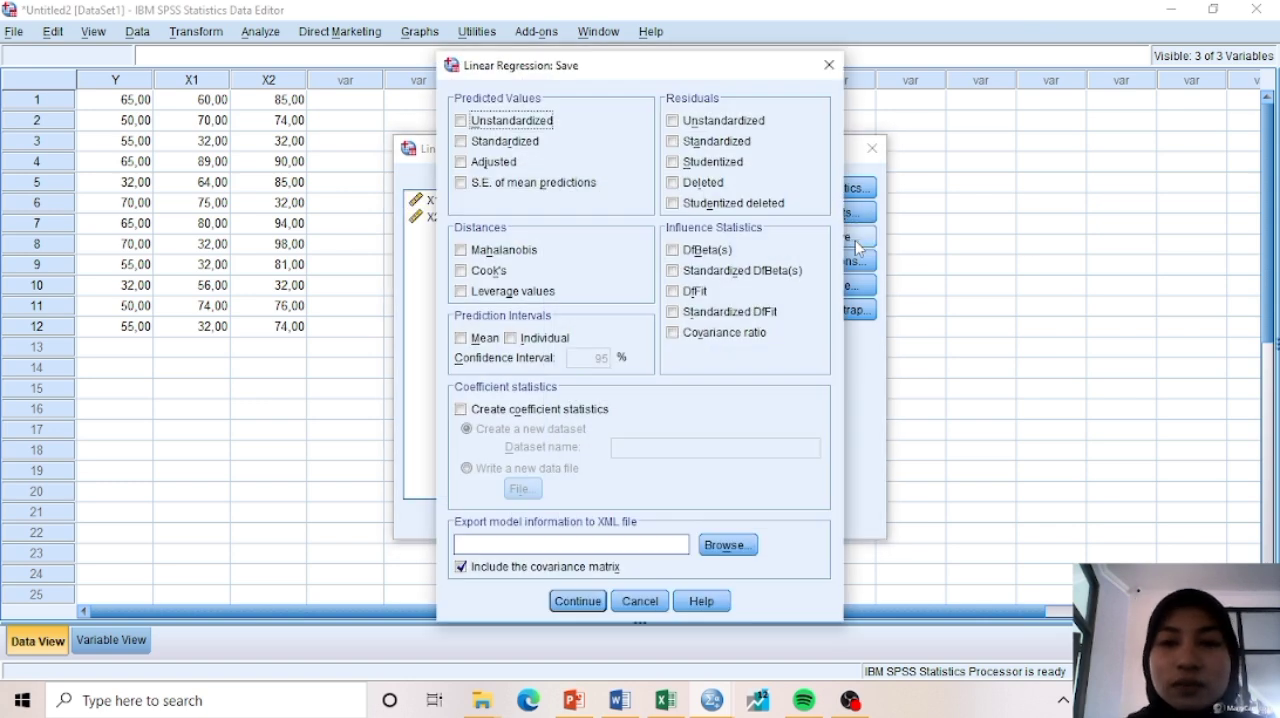
pyautogui.click(712, 122)
pyautogui.click(577, 602)
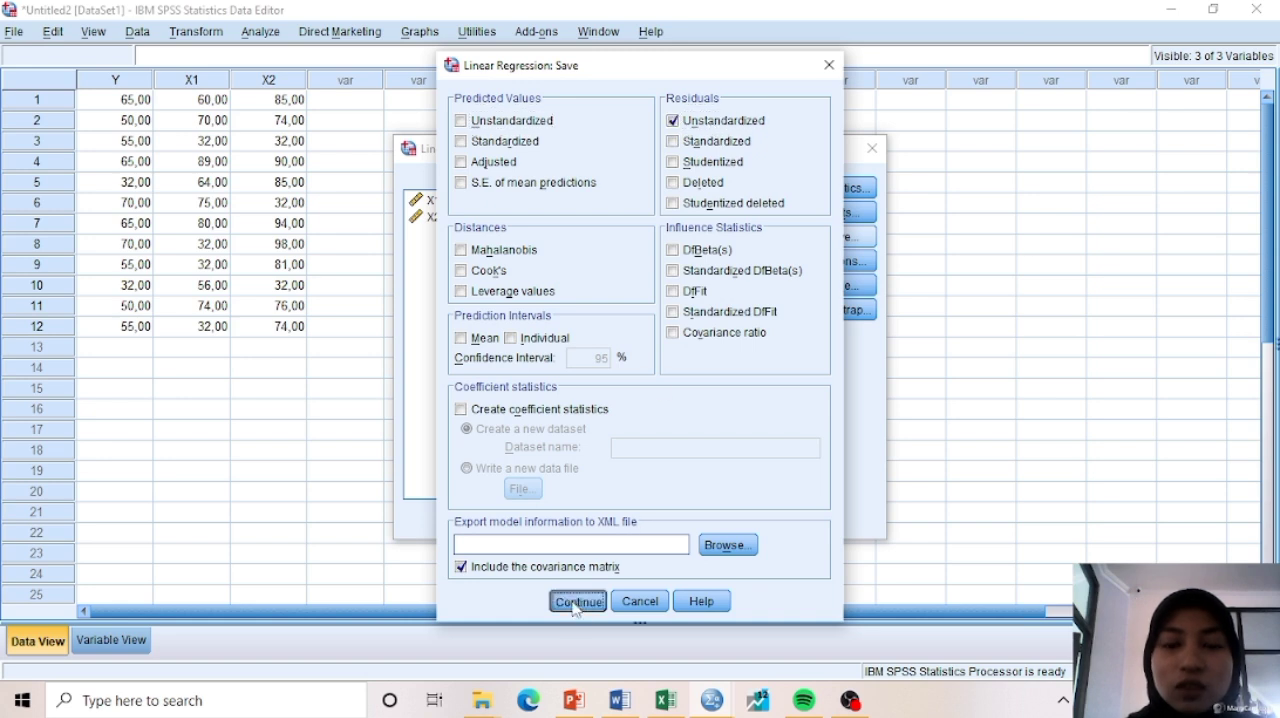
pyautogui.click(543, 526)
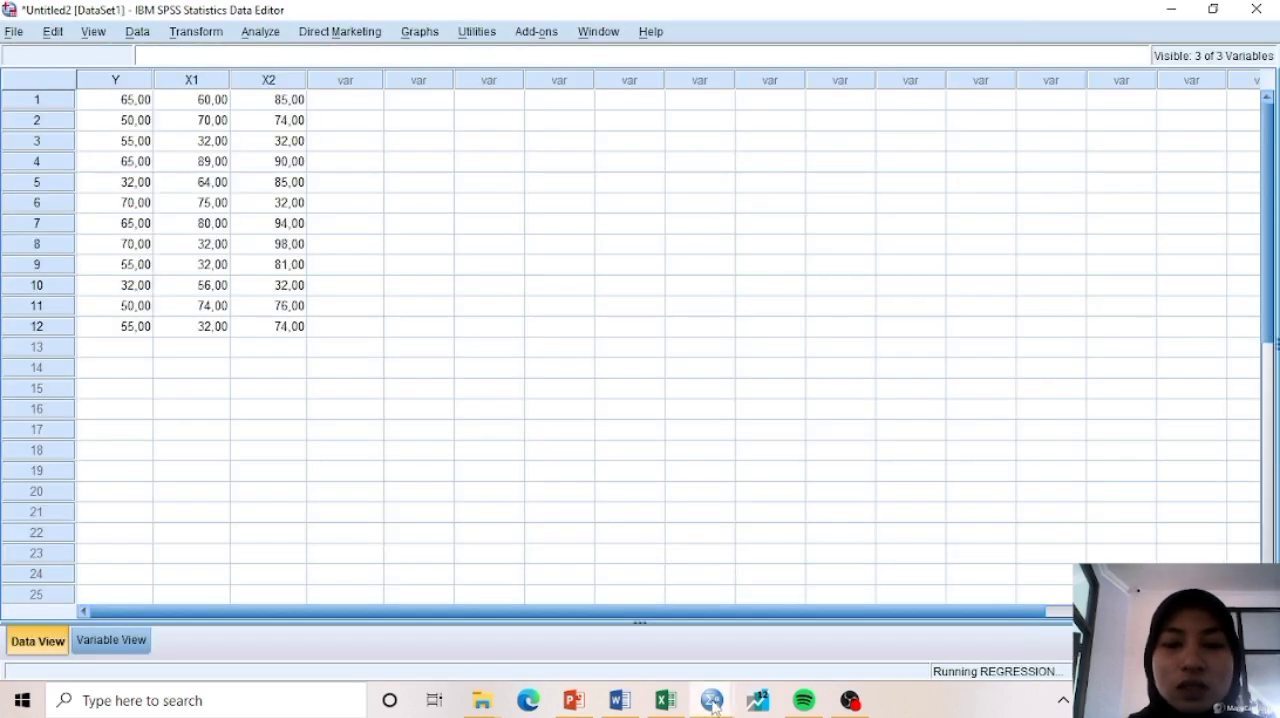
pyautogui.moveTo(714, 706)
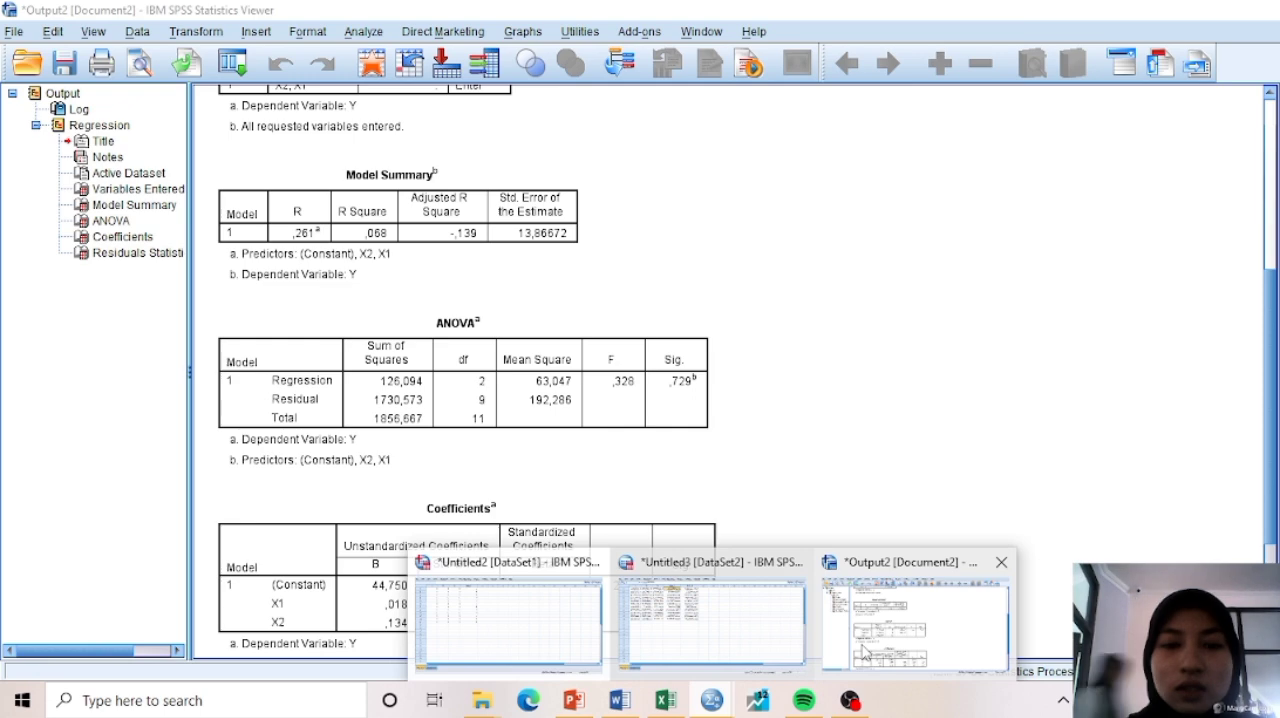
pyautogui.click(914, 600)
pyautogui.scroll(-5, 796, 489)
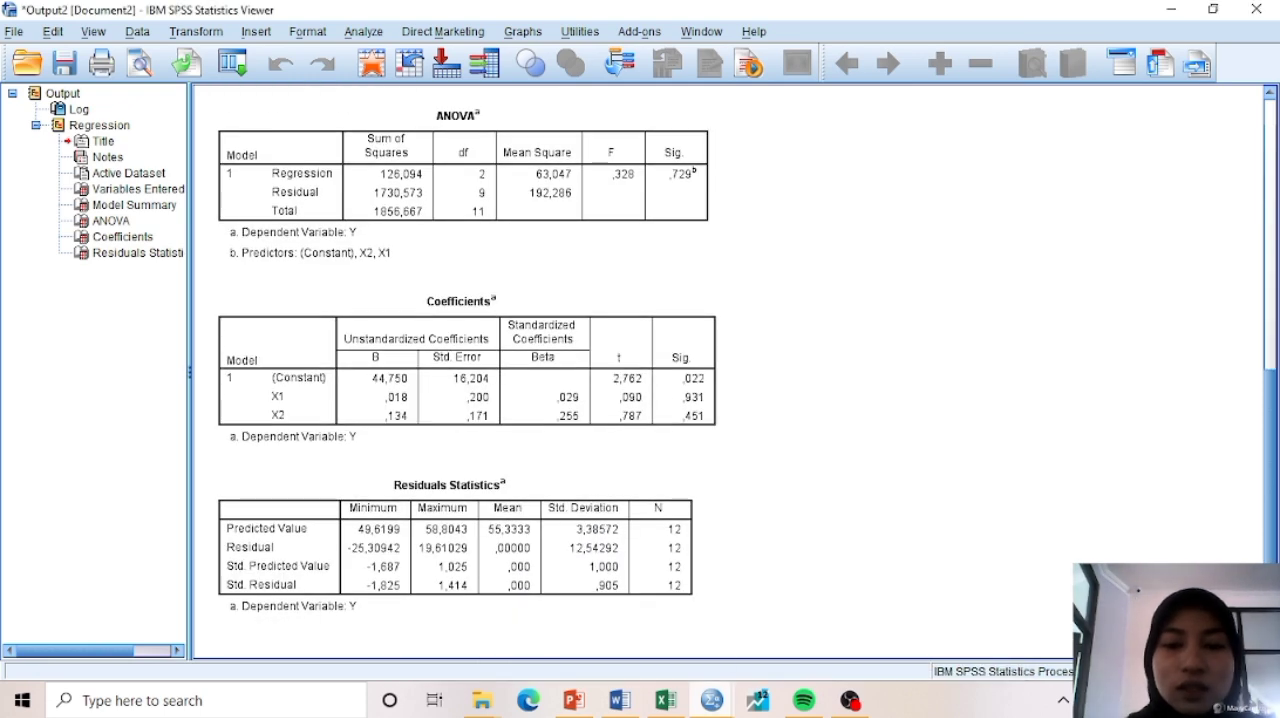
# Run a legacy one-sample Kolmogorov-Smirnov test for normal distribution on the unstandardized residuals in the Untitled2 dataset
pyautogui.moveTo(712, 700)
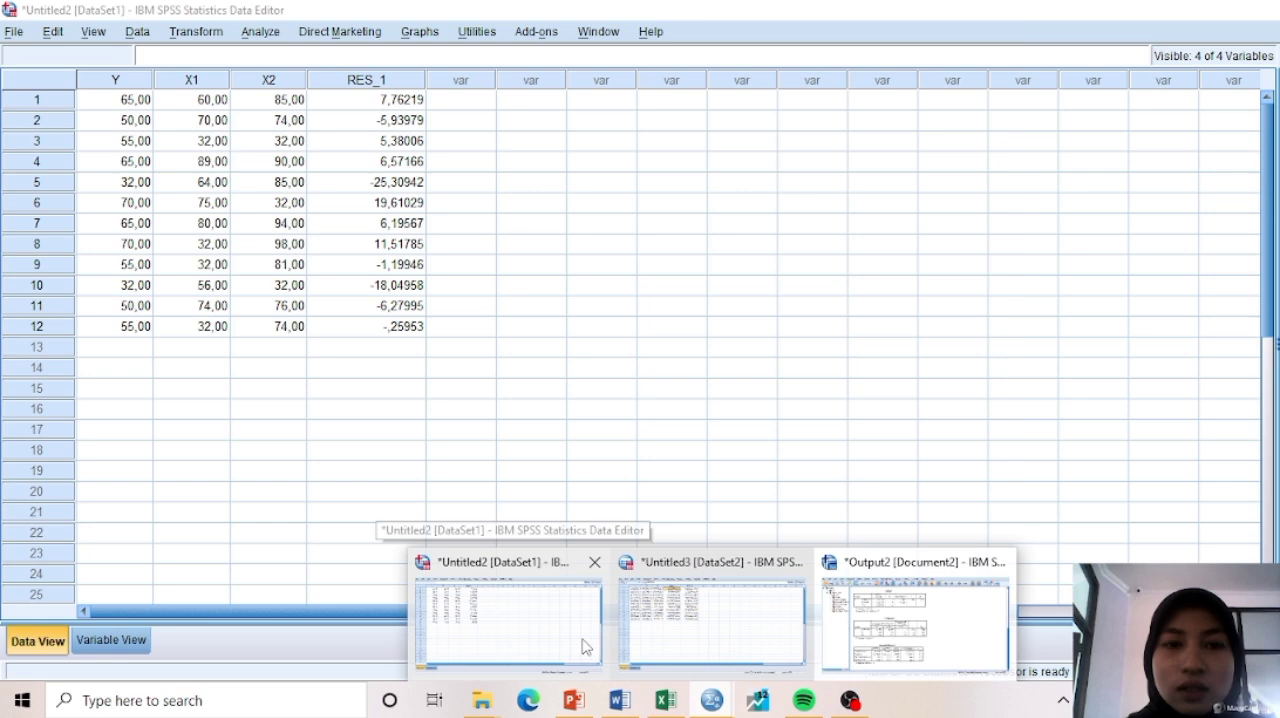
pyautogui.click(585, 643)
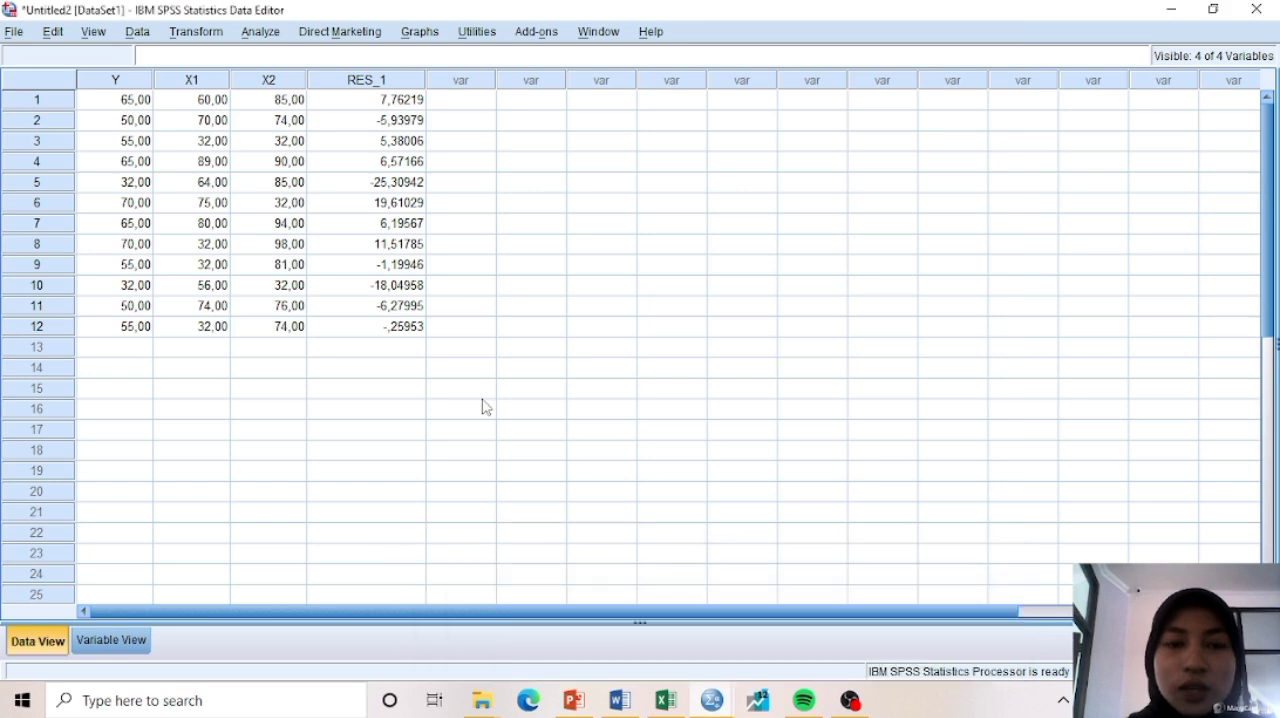
pyautogui.click(261, 33)
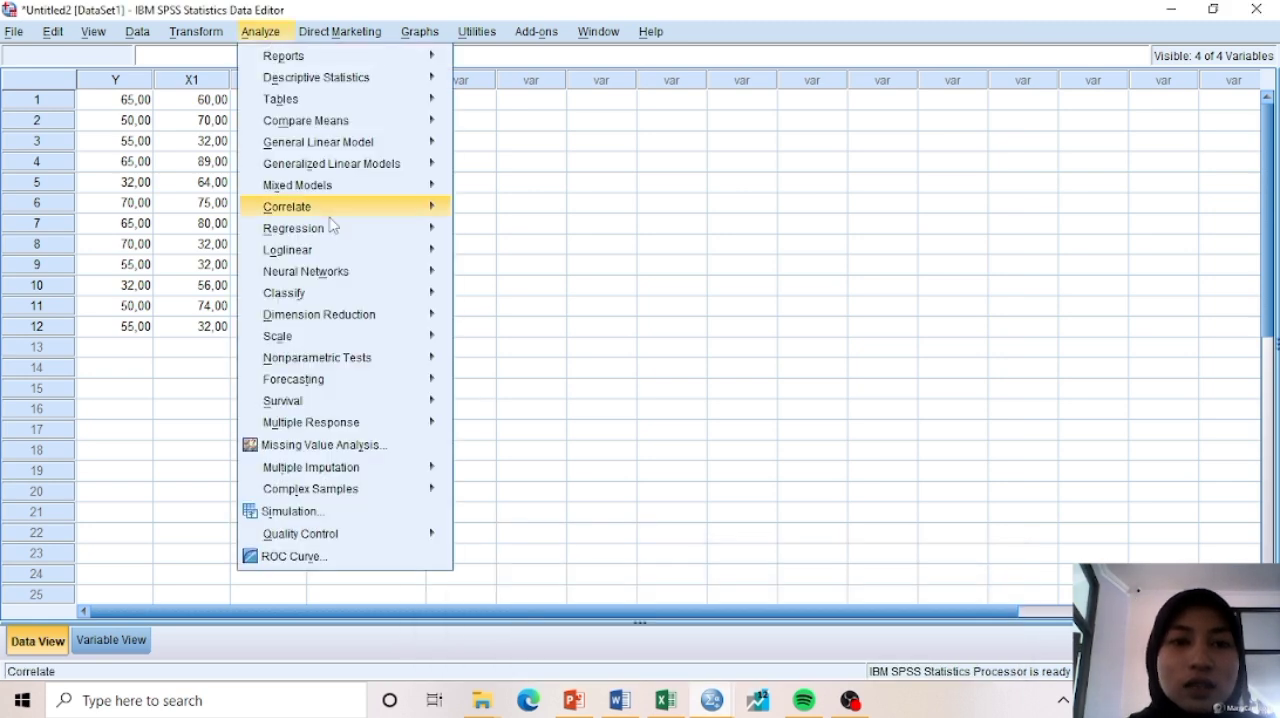
pyautogui.moveTo(378, 368)
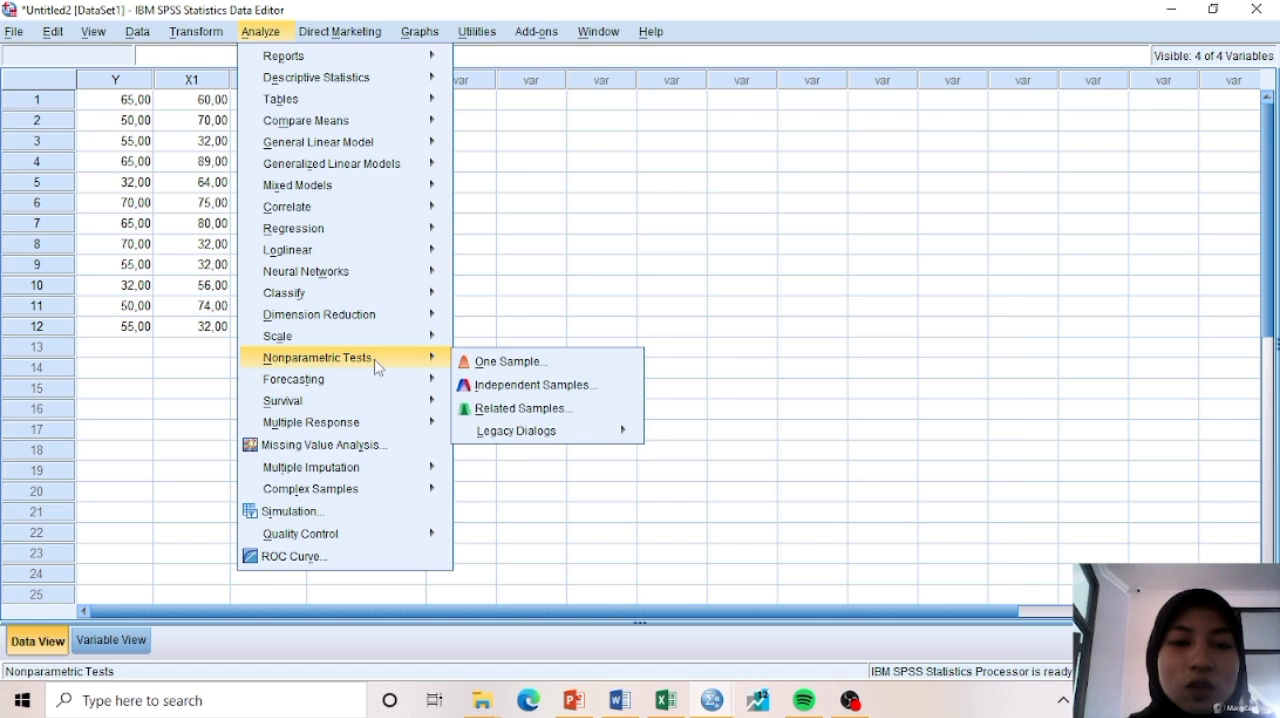
pyautogui.moveTo(514, 436)
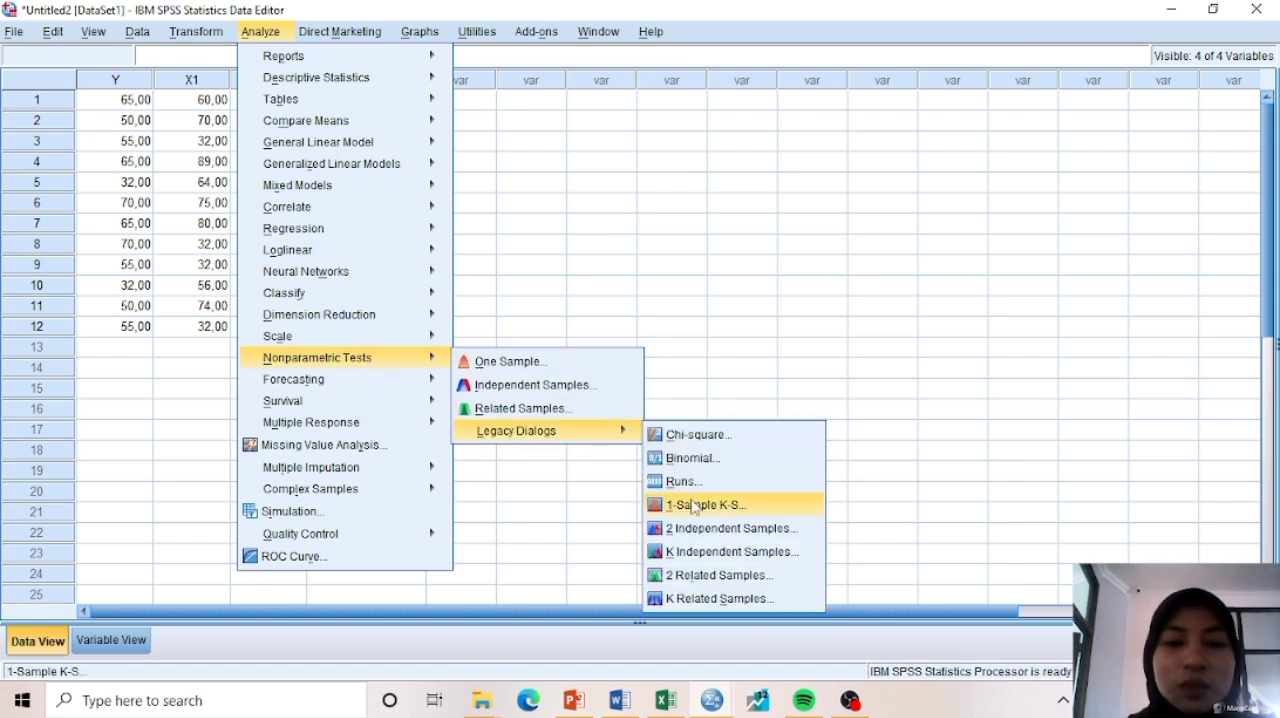
pyautogui.click(694, 506)
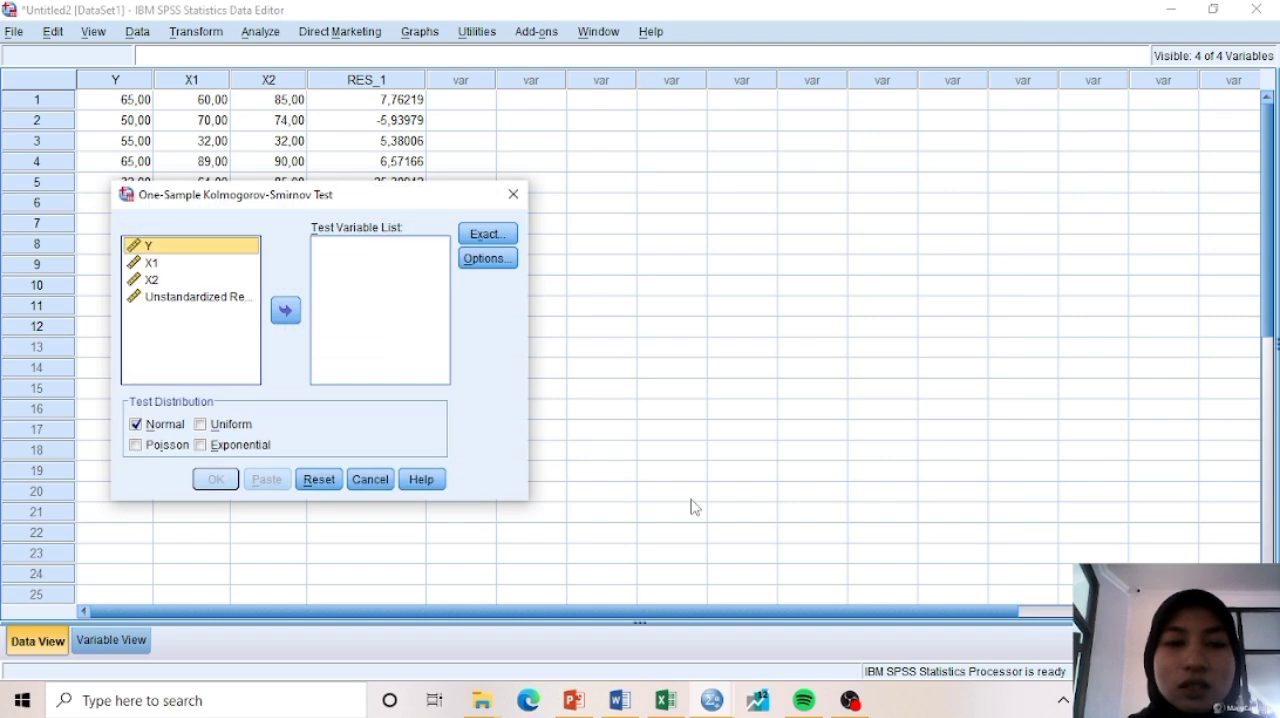
pyautogui.click(222, 298)
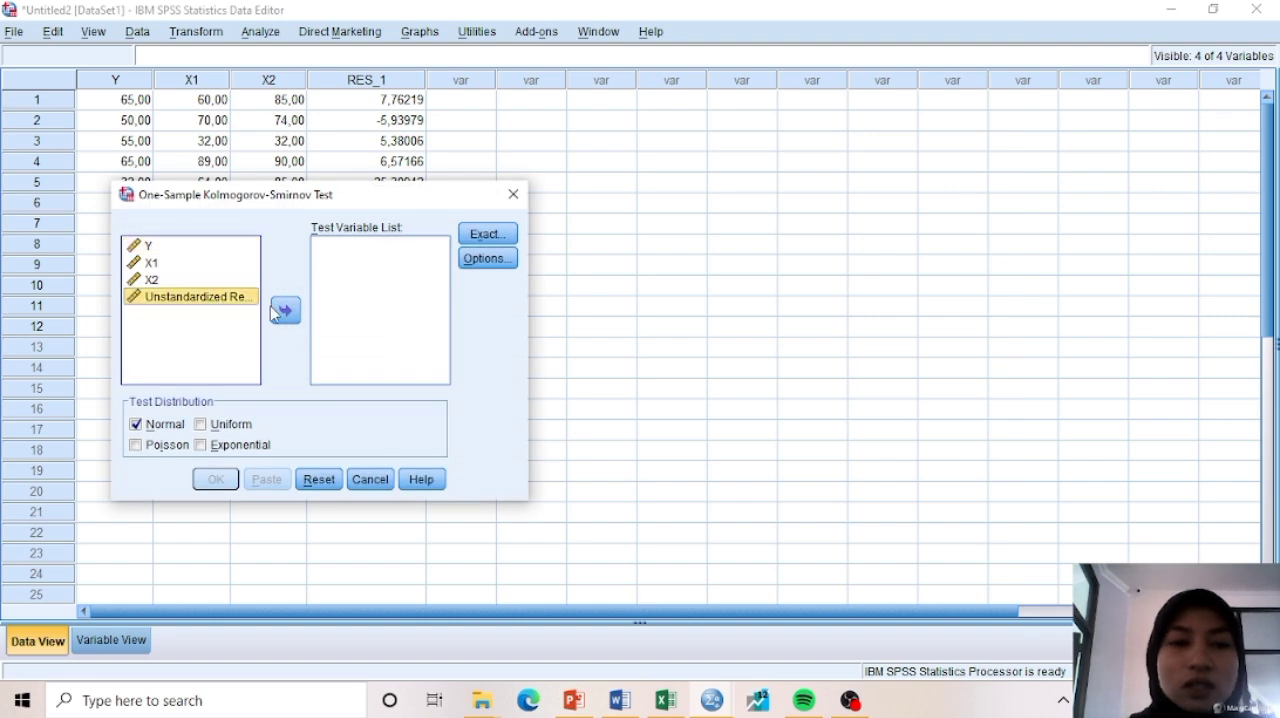
pyautogui.click(284, 313)
pyautogui.click(215, 479)
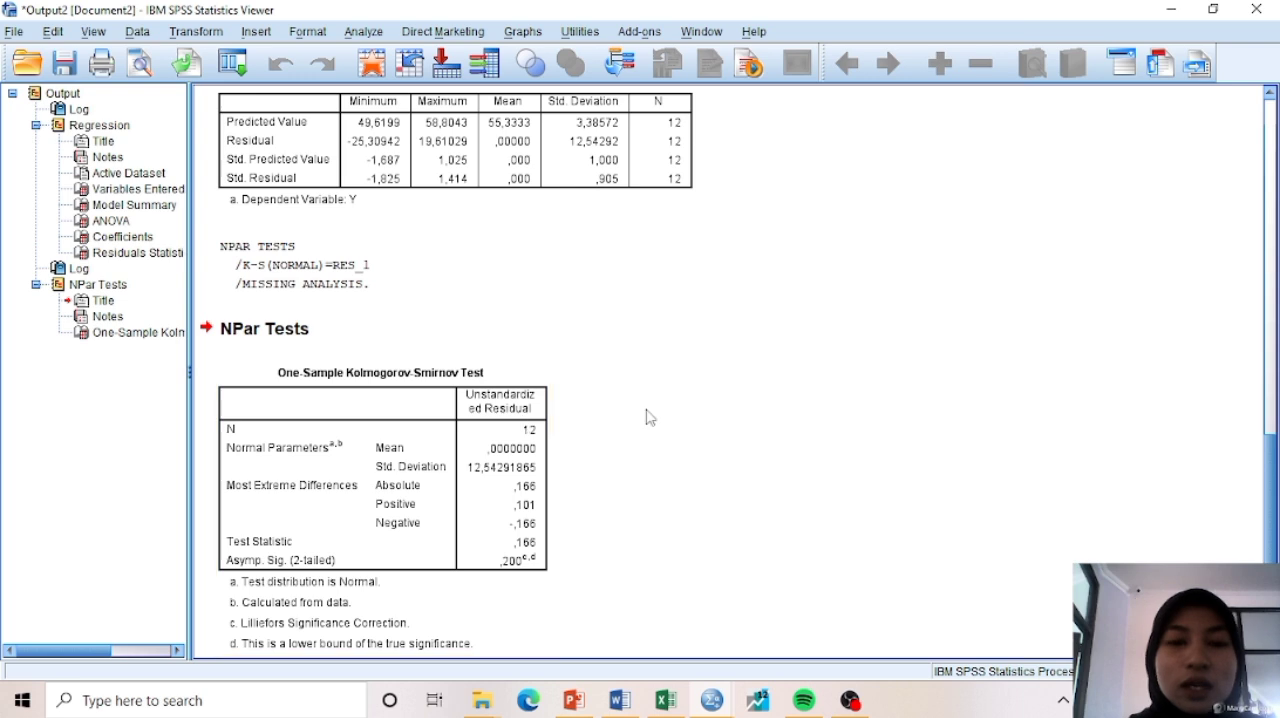
# Examine the Asymp. Sig. (2-tailed) value in the One-Sample Kolmogorov-Smirnov Test table
pyautogui.scroll(-1, 647, 417)
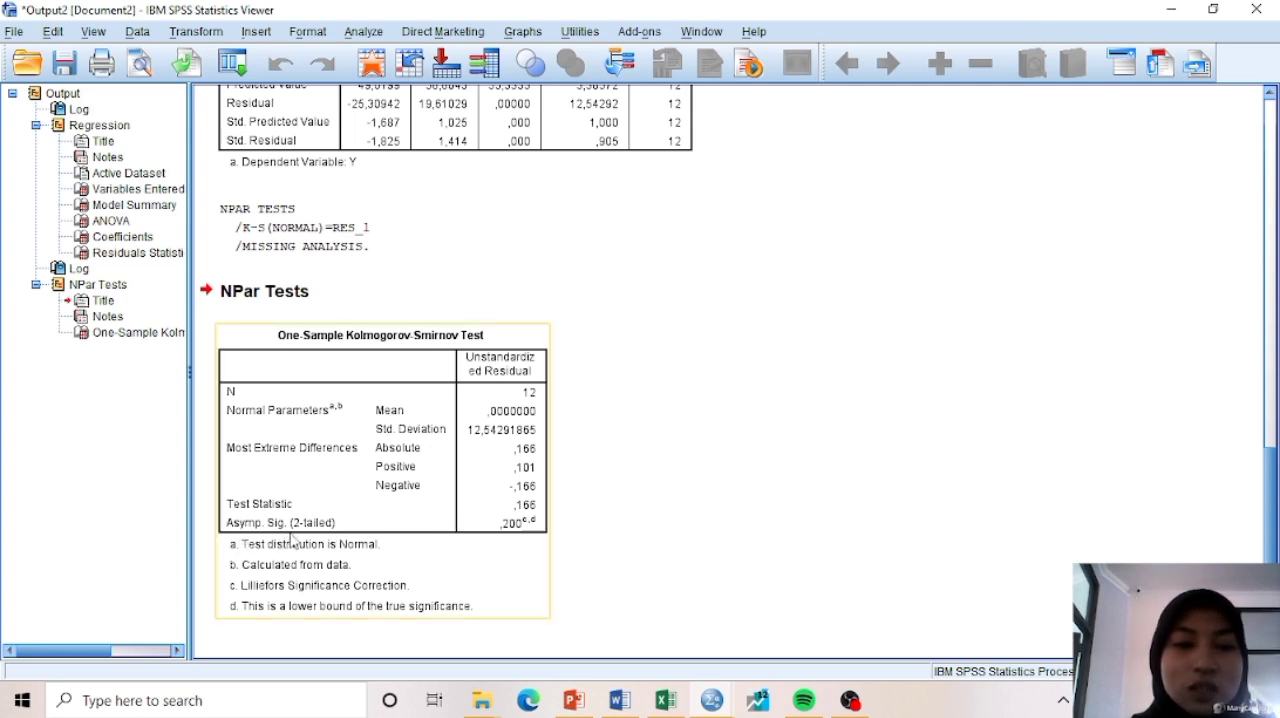
pyautogui.click(568, 535)
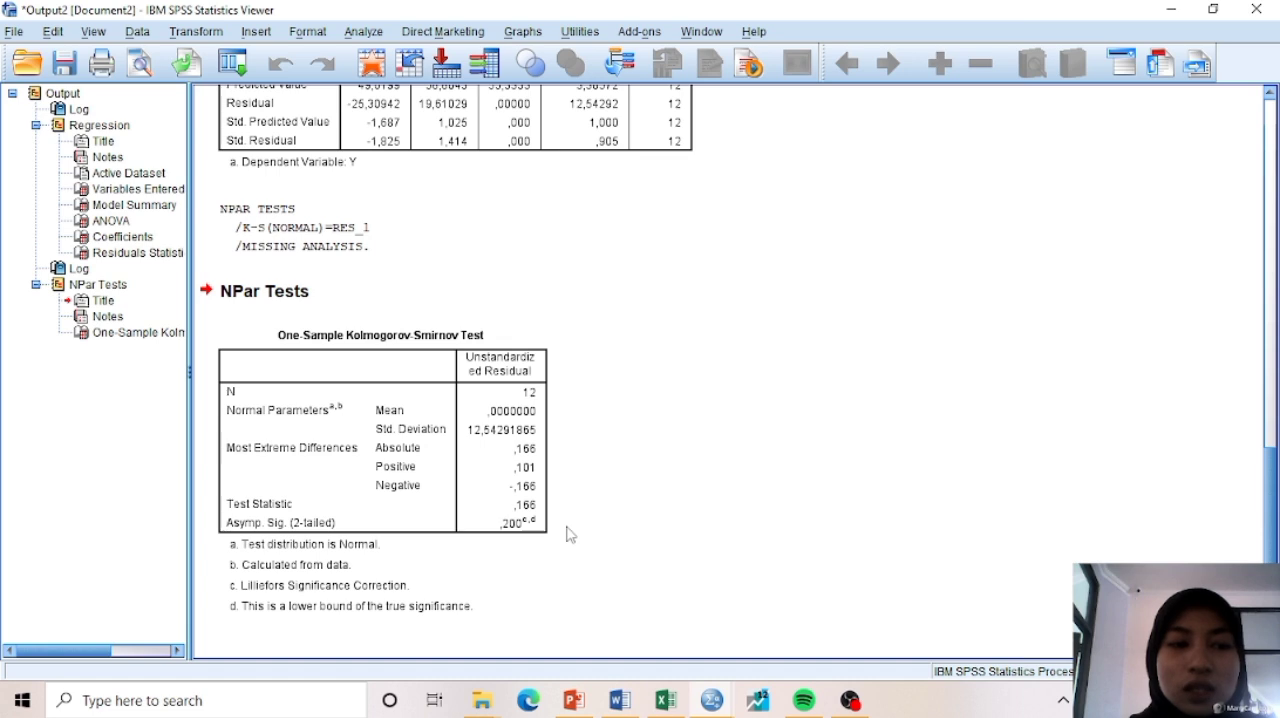
pyautogui.click(513, 541)
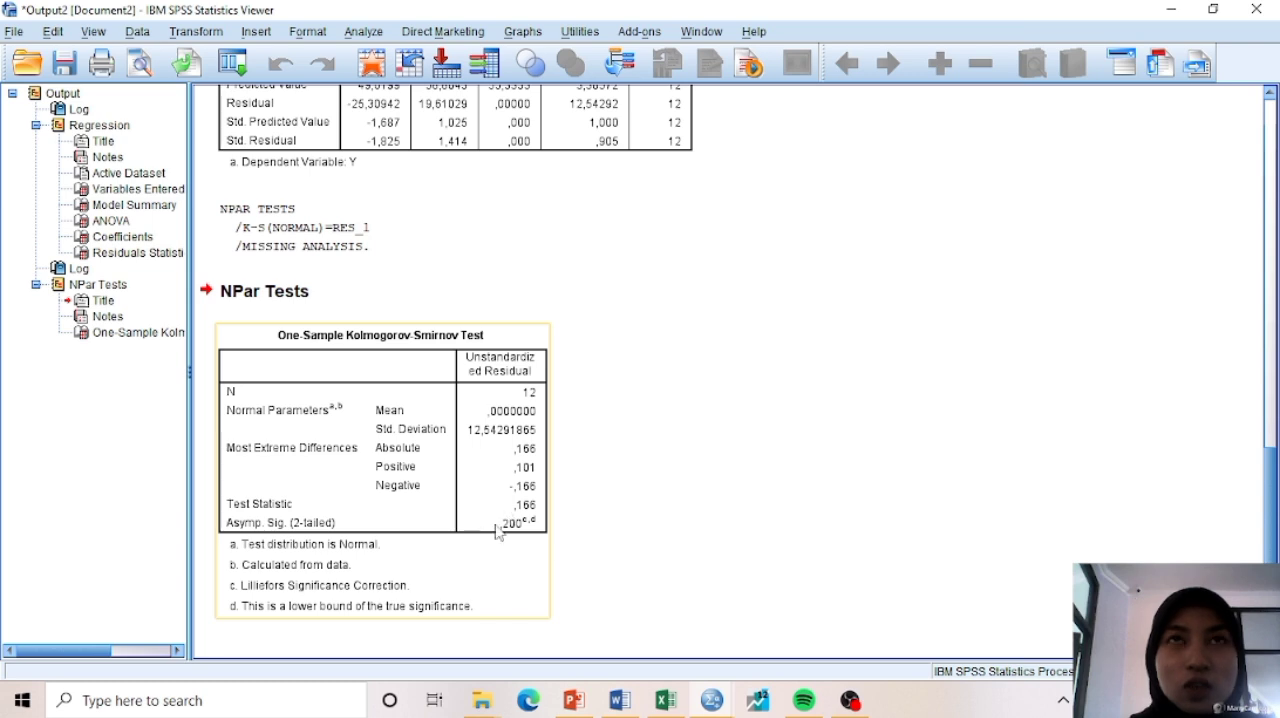
pyautogui.click(683, 478)
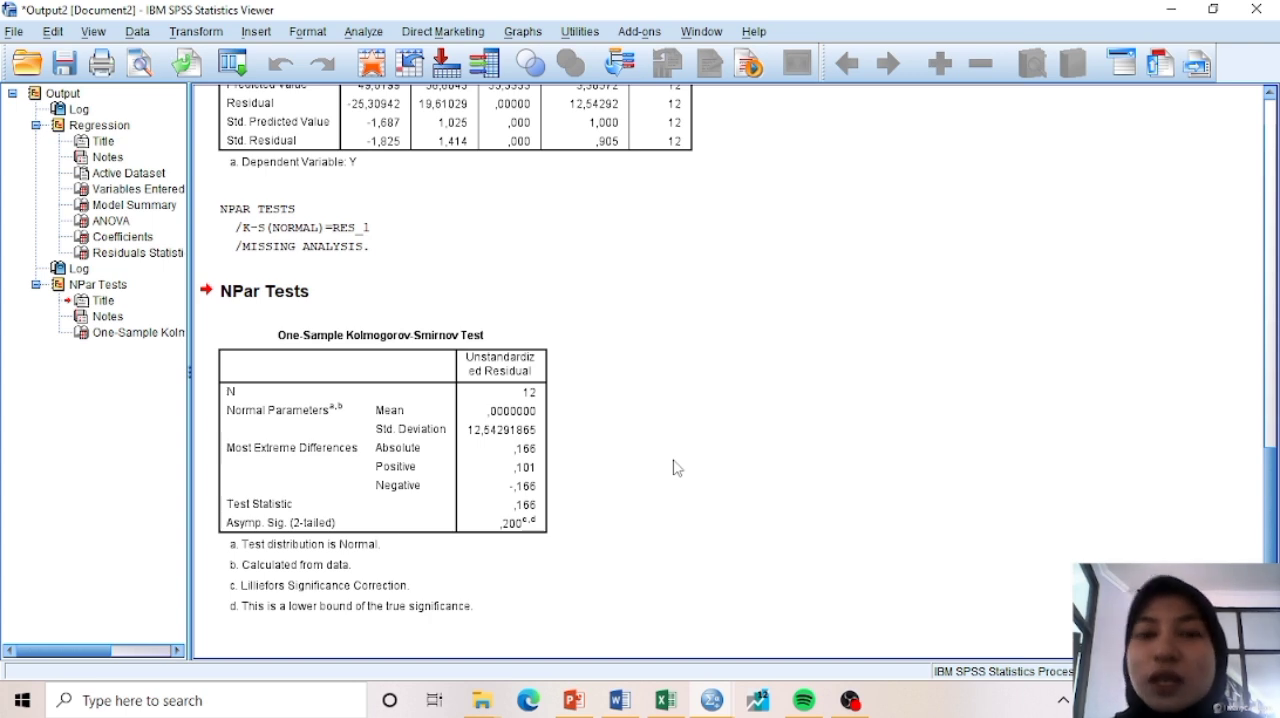
# Set up a new linear regression on the Untitled2 dataset with Y as dependent and X1 and X2 as independent variables
pyautogui.moveTo(712, 700)
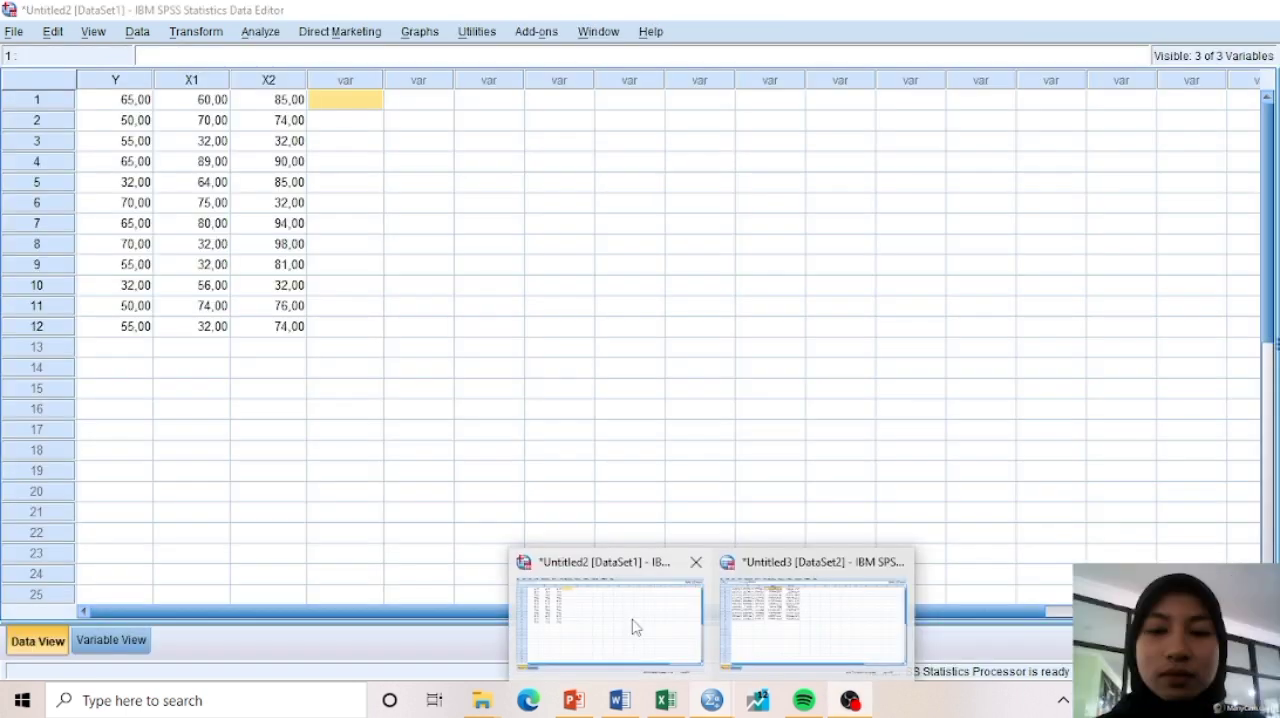
pyautogui.click(632, 622)
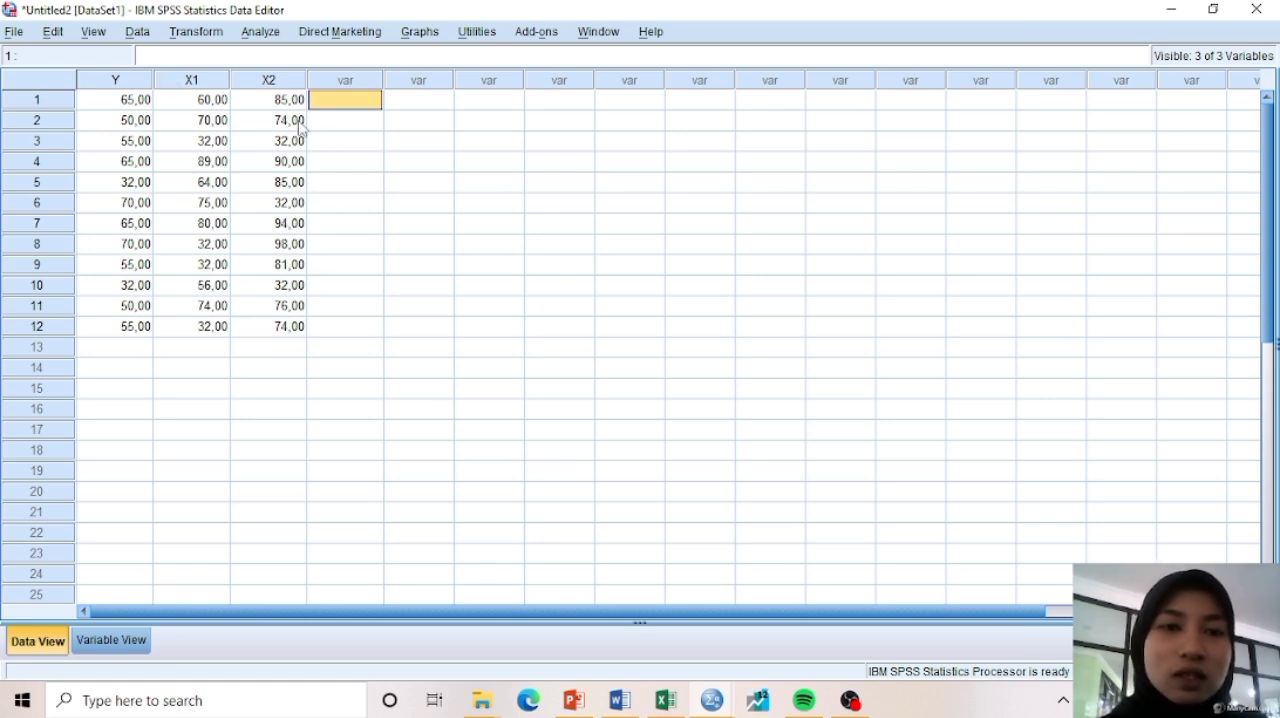
pyautogui.click(261, 33)
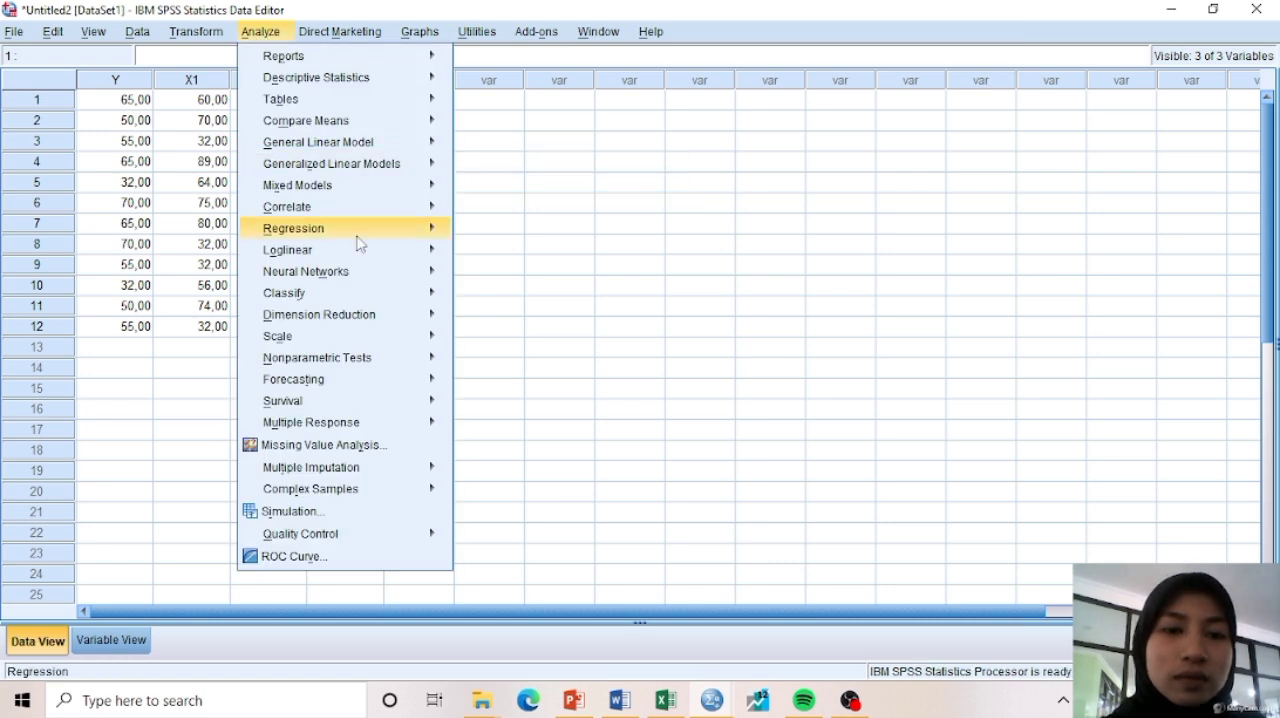
pyautogui.moveTo(360, 228)
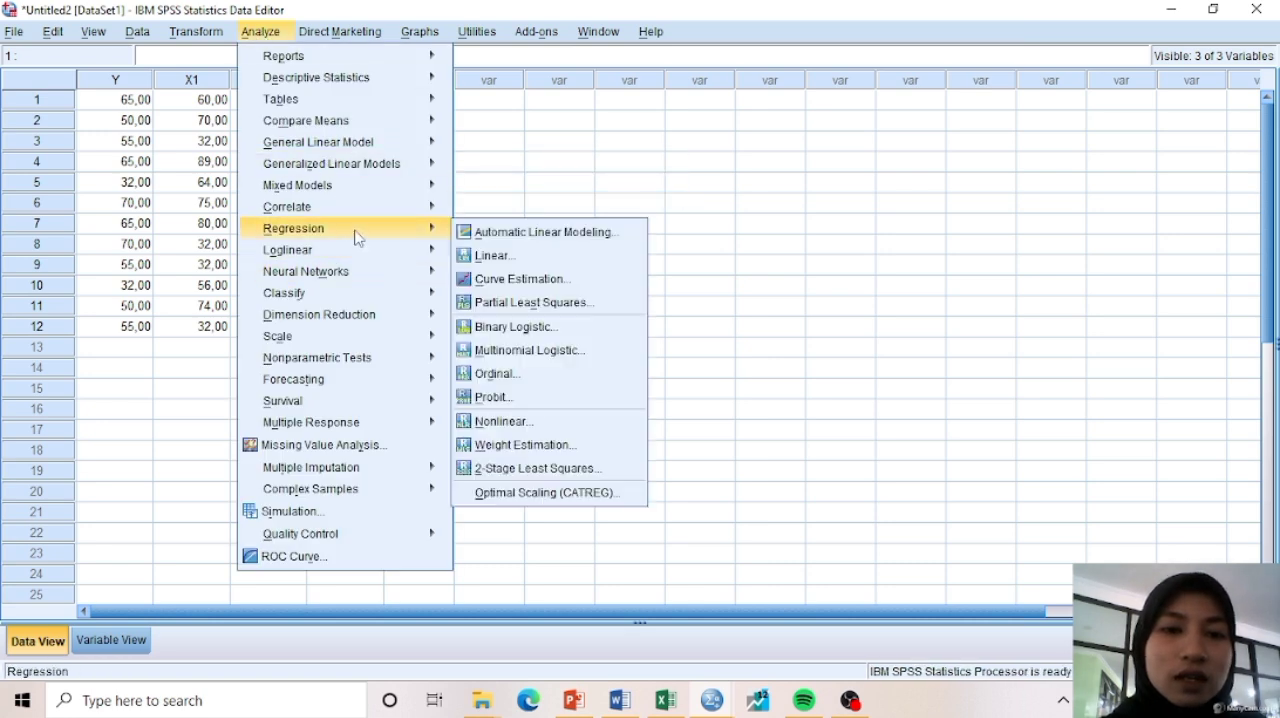
pyautogui.click(492, 254)
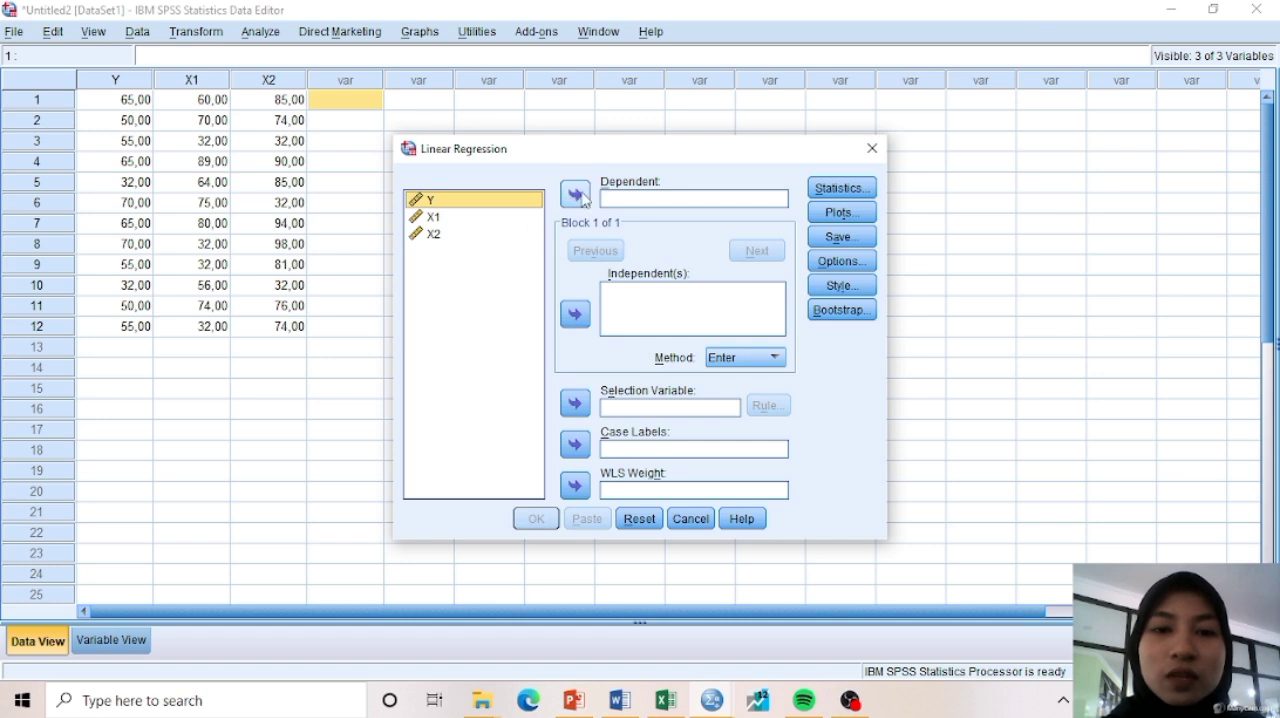
pyautogui.click(577, 193)
pyautogui.click(492, 255)
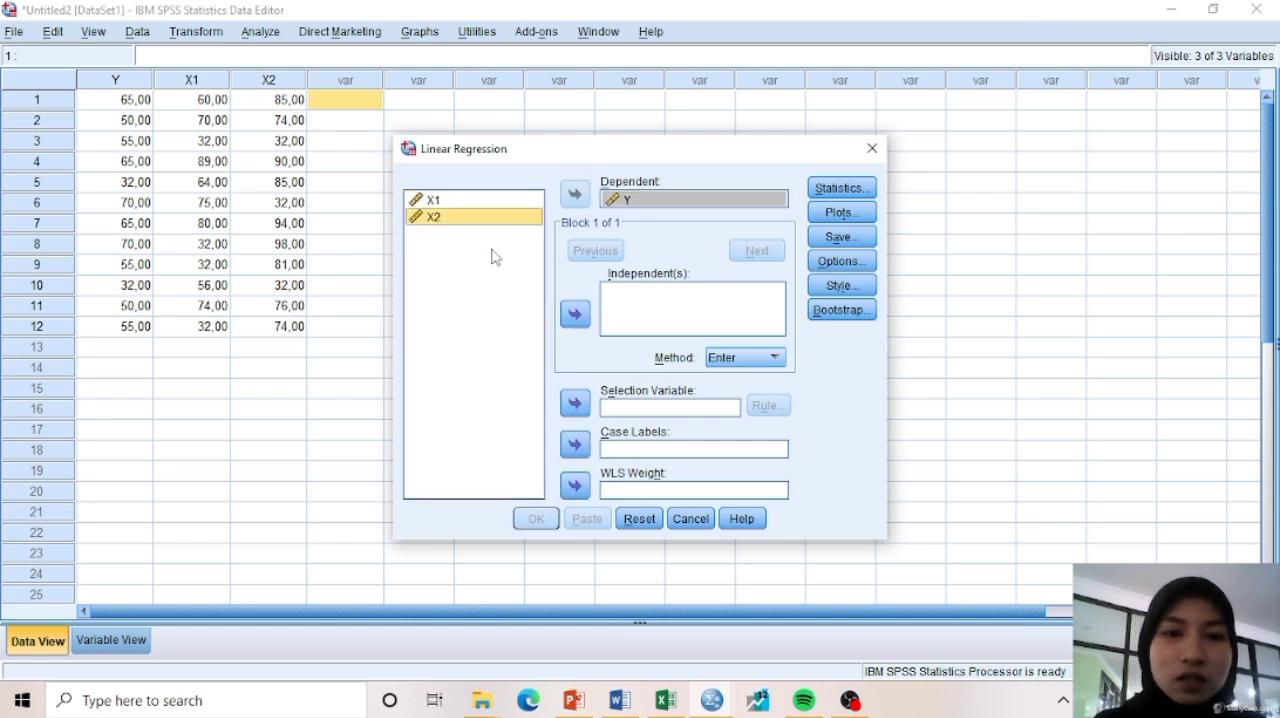
pyautogui.hotkey('shift', 'Up')
pyautogui.click(575, 314)
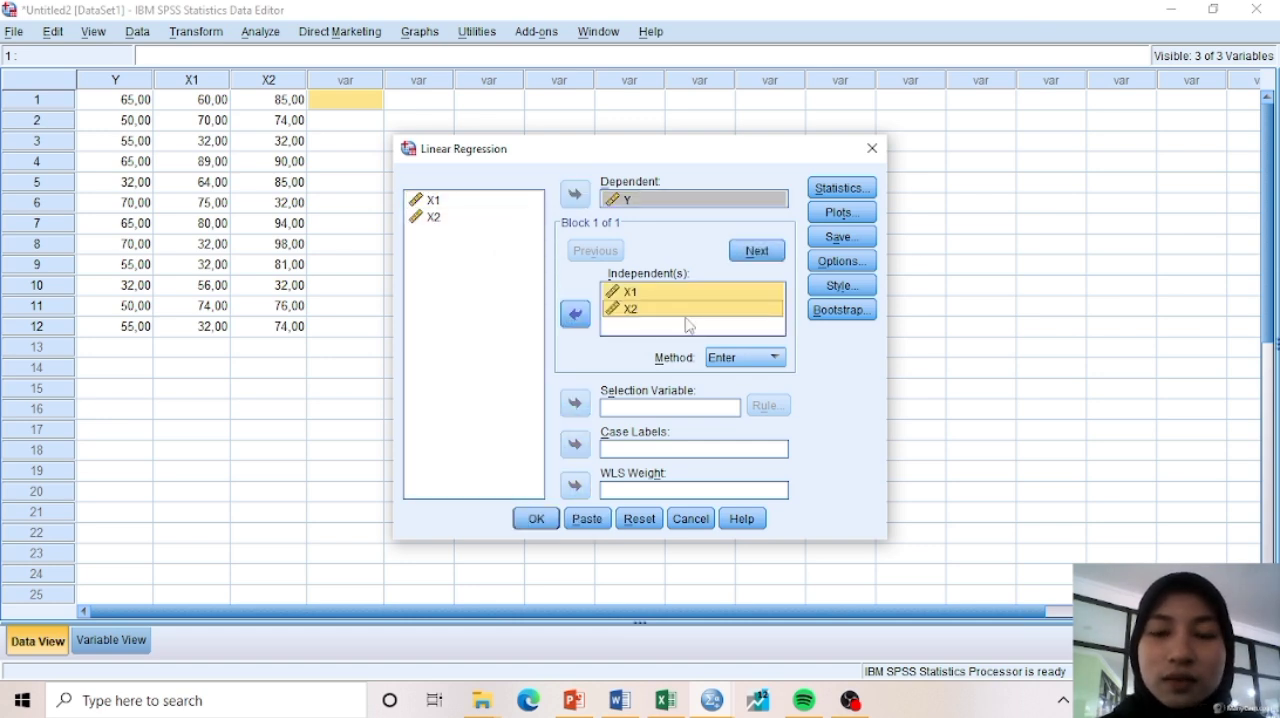
# Include collinearity diagnostics in the regression statistics, run the regression and view the output
pyautogui.click(842, 190)
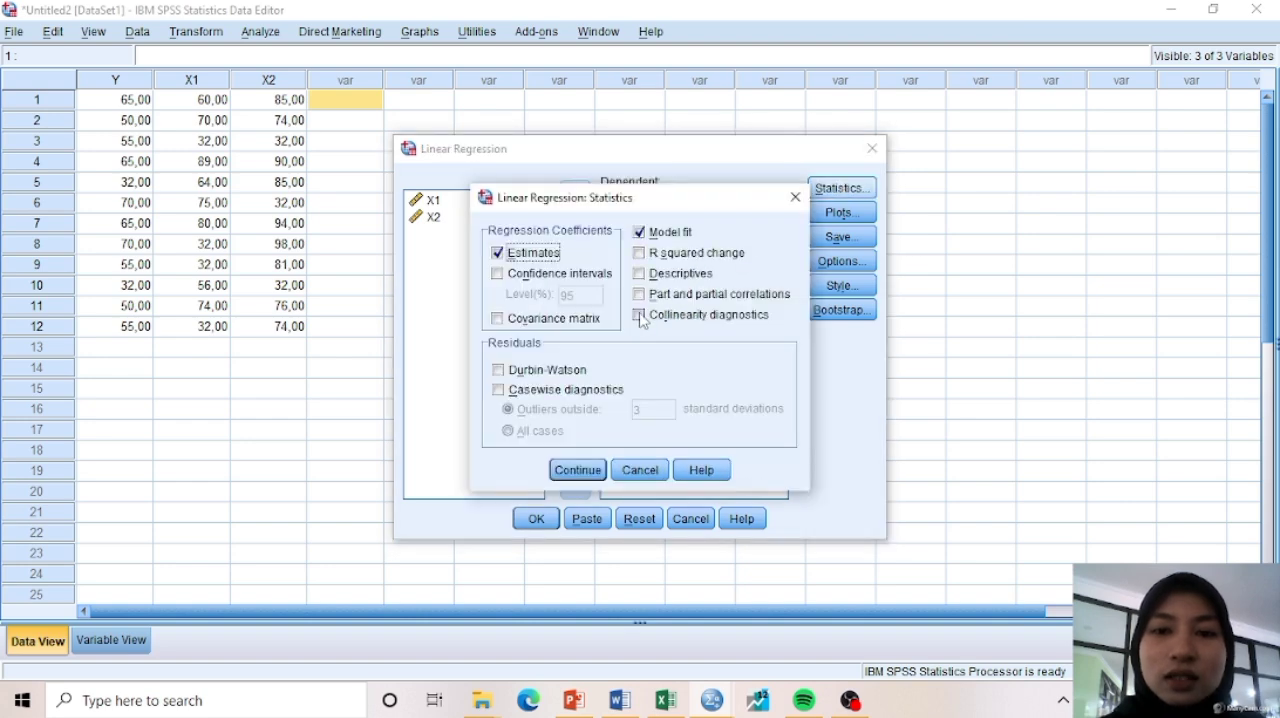
pyautogui.click(640, 316)
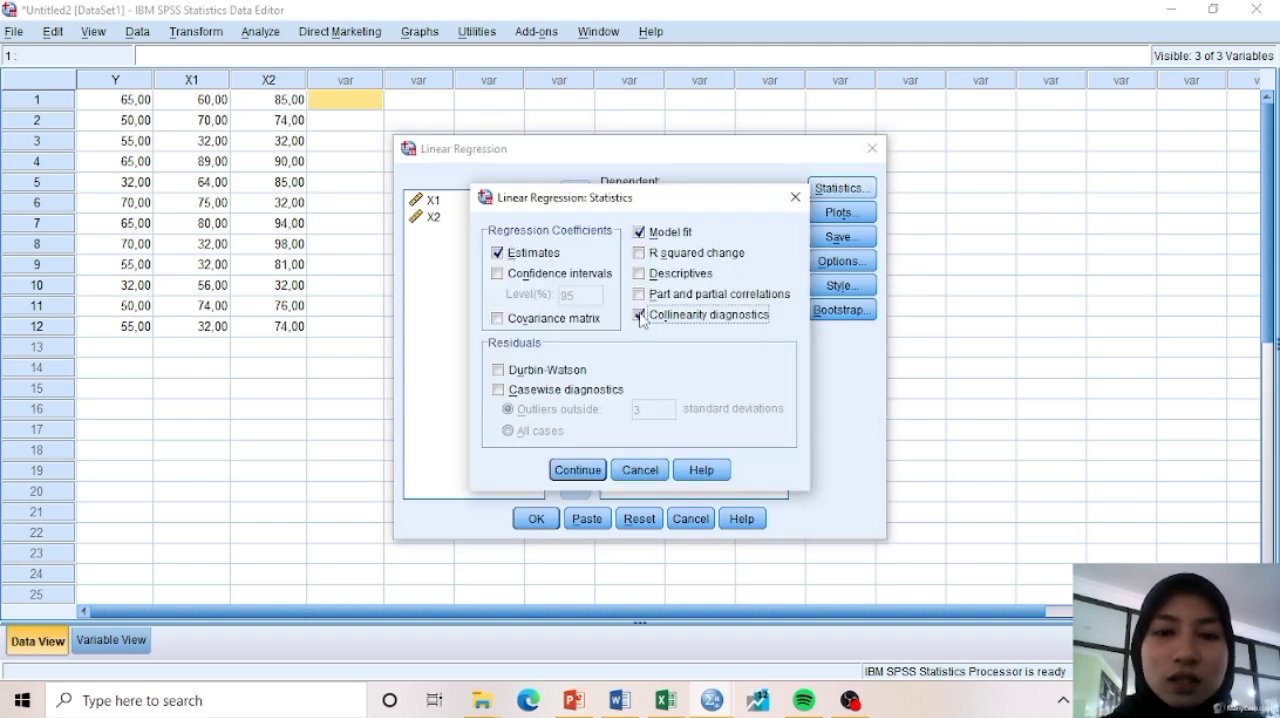
pyautogui.click(577, 469)
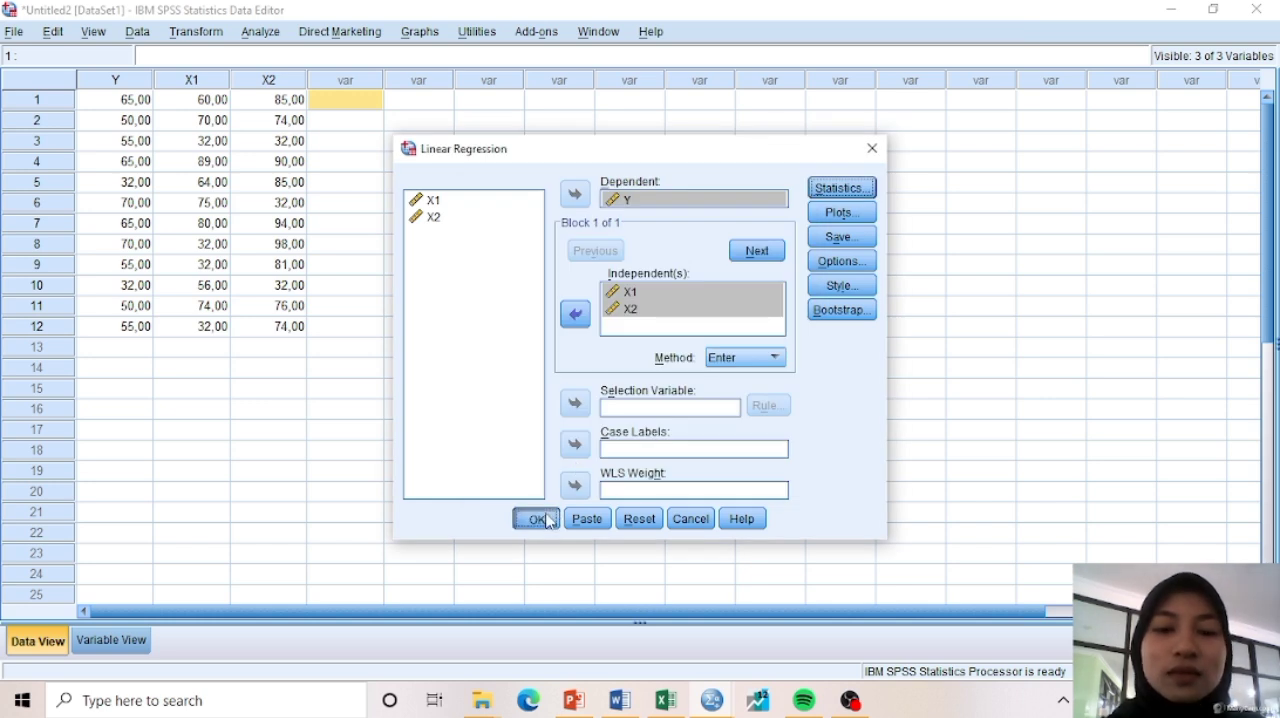
pyautogui.click(547, 520)
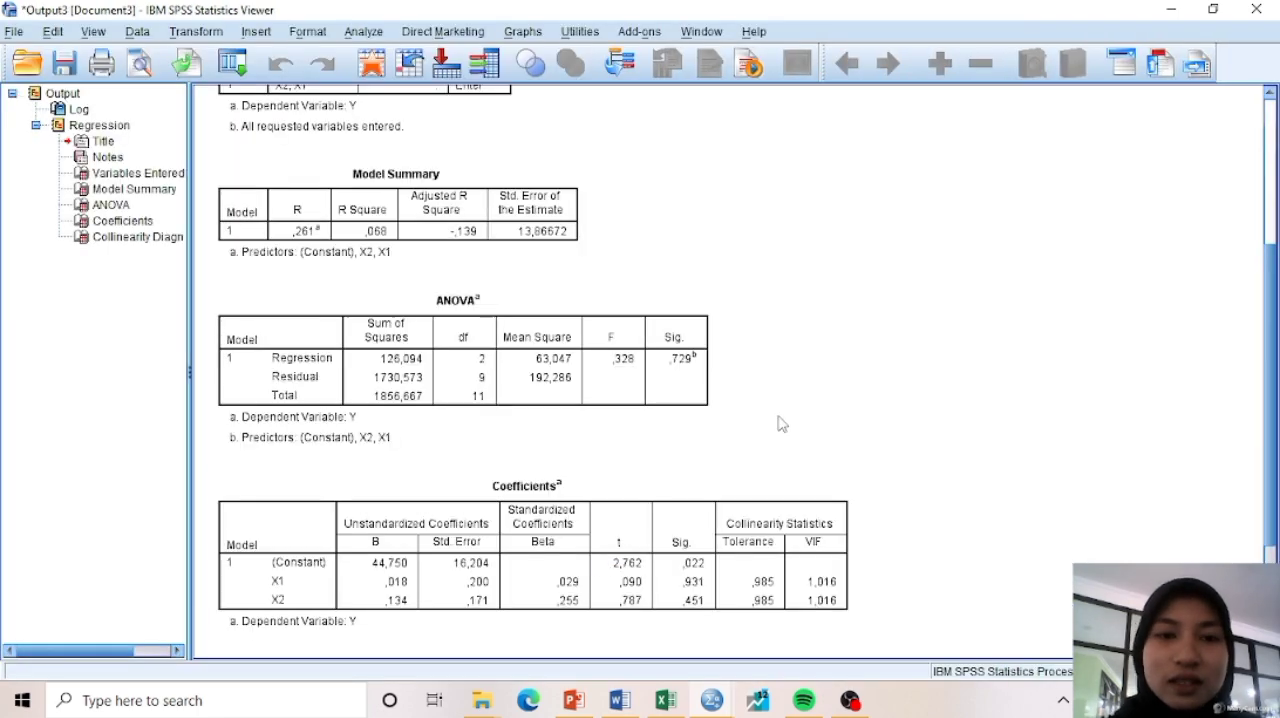
pyautogui.scroll(-1, 777, 416)
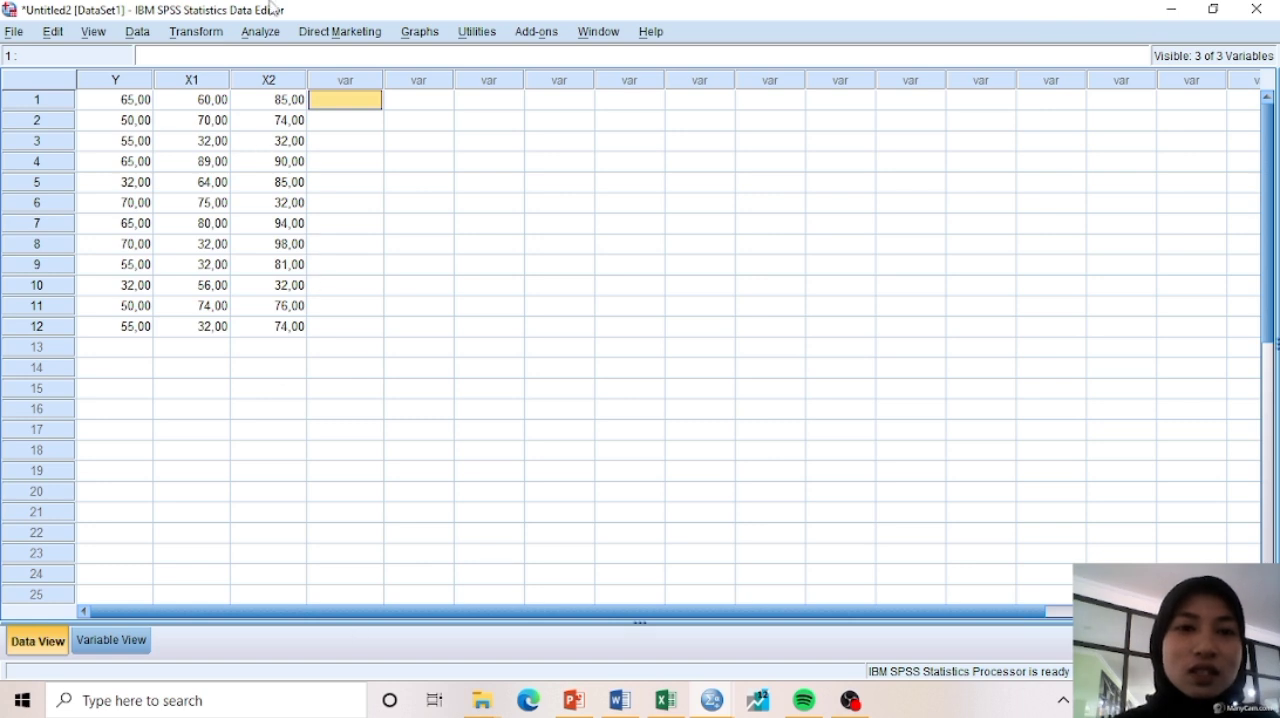
# Set up another linear regression with Y as the dependent variable and X1 and X2 as the independent variables
pyautogui.click(280, 36)
pyautogui.moveTo(328, 230)
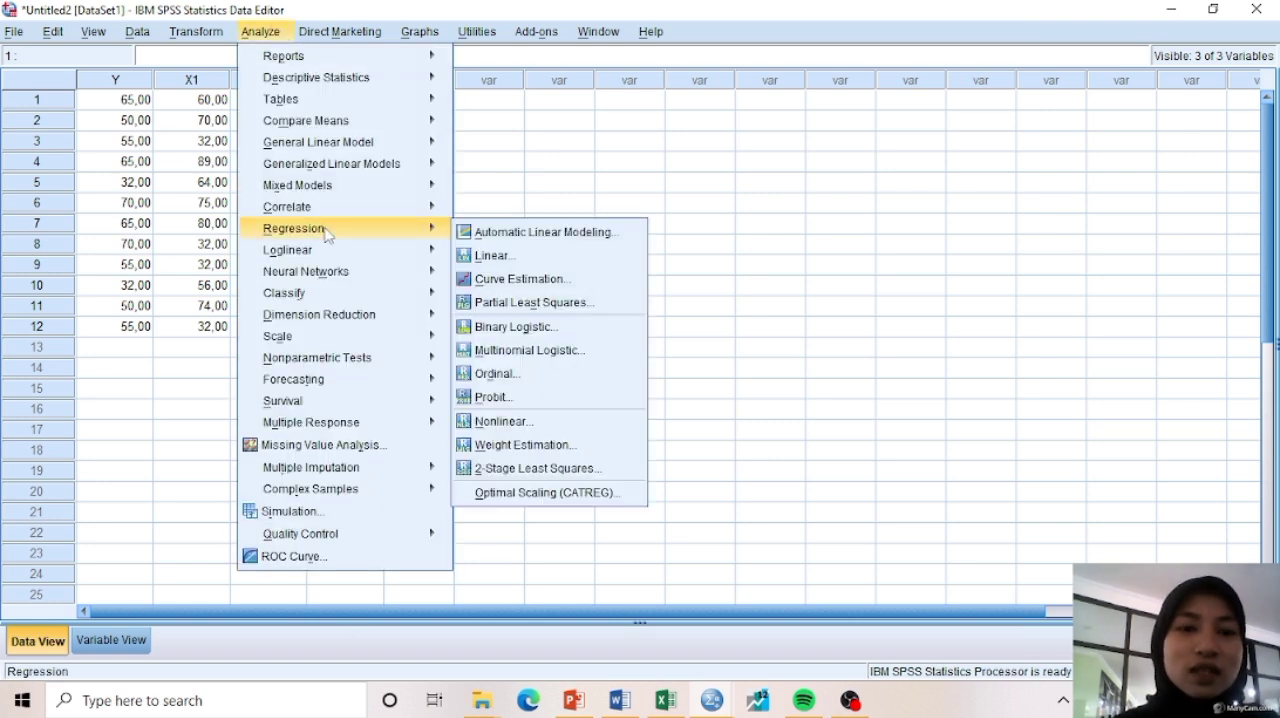
pyautogui.click(493, 257)
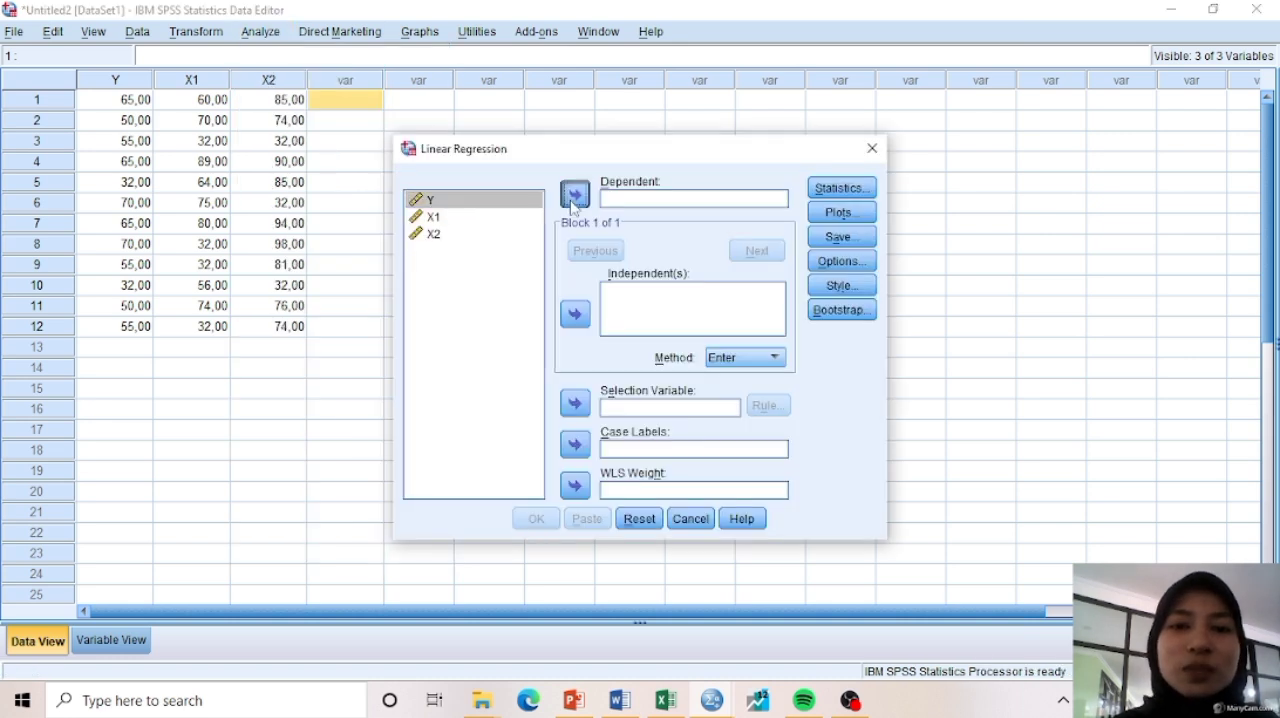
pyautogui.click(575, 194)
pyautogui.hotkey('shift', 'Up')
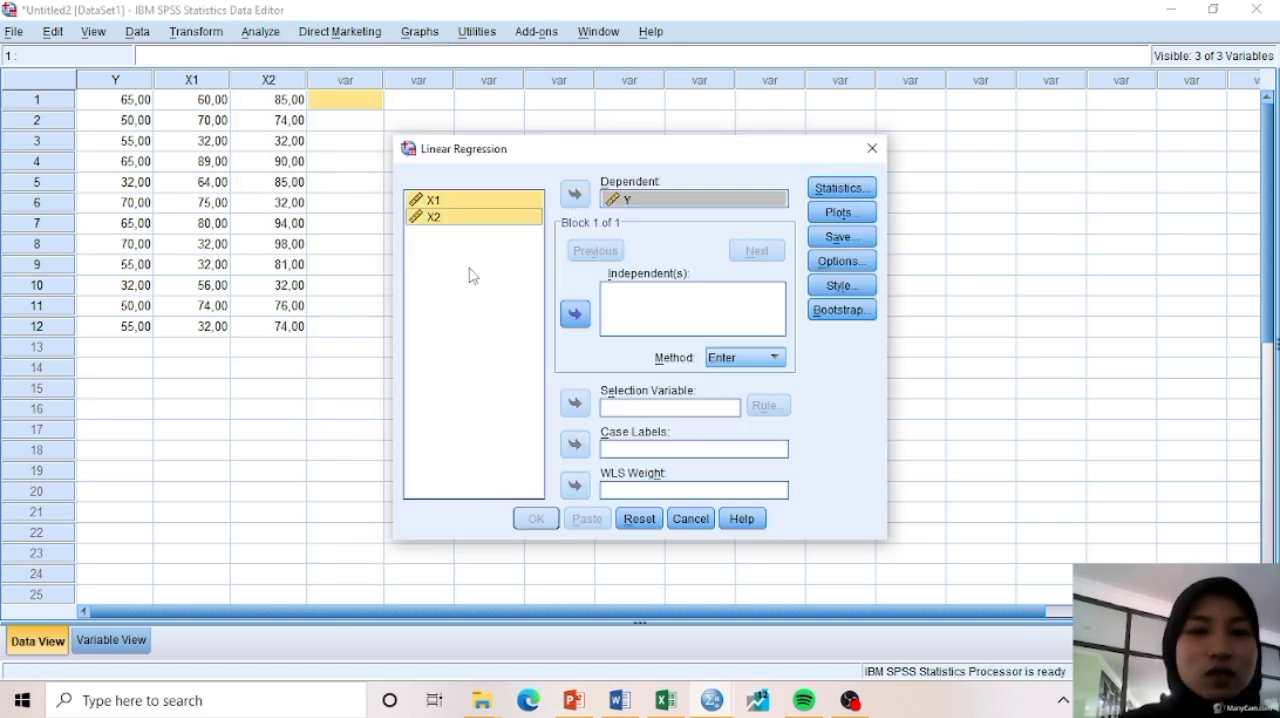
pyautogui.click(575, 314)
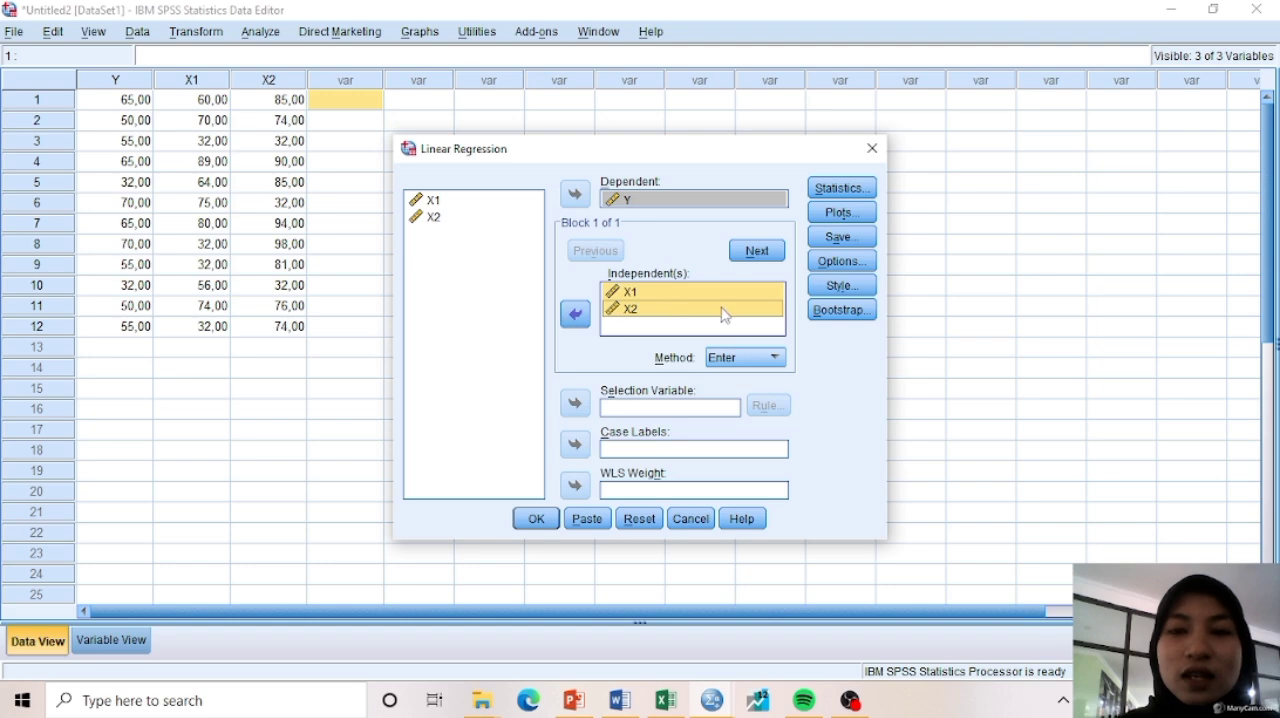
# Save the unstandardized residuals as a new variable and run the regression of Y on X1 and X2
pyautogui.click(846, 246)
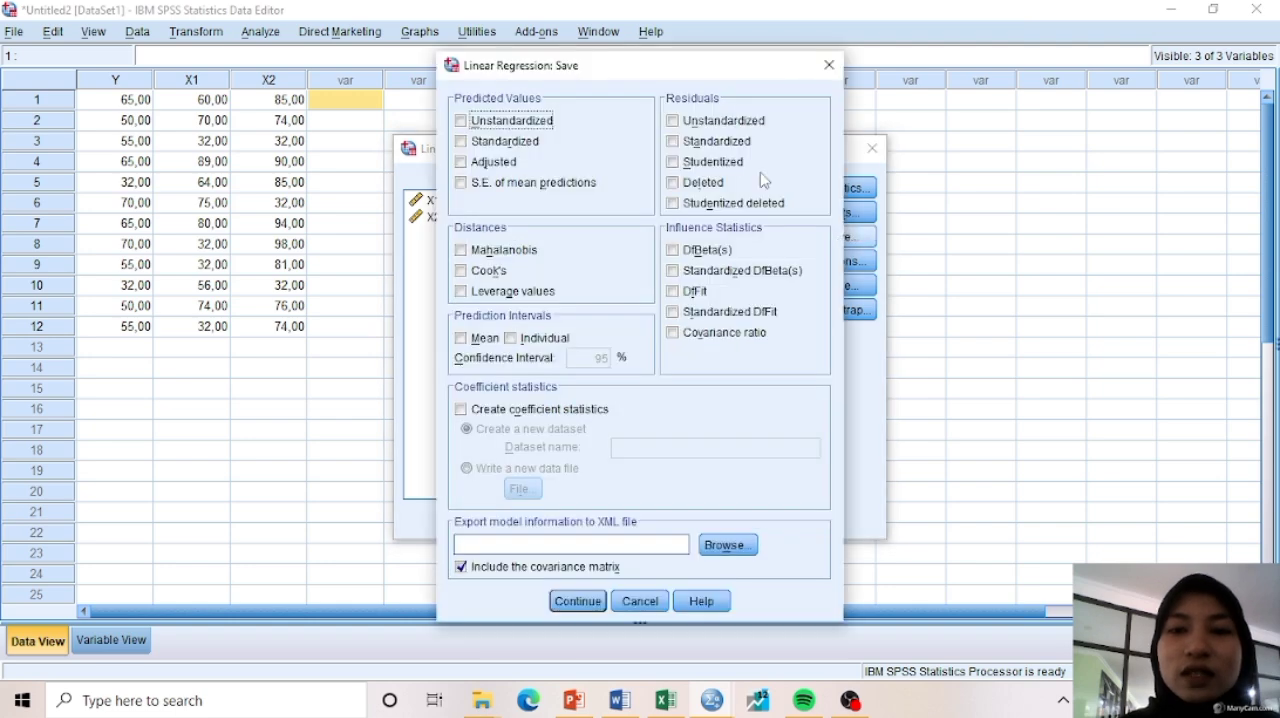
pyautogui.click(703, 128)
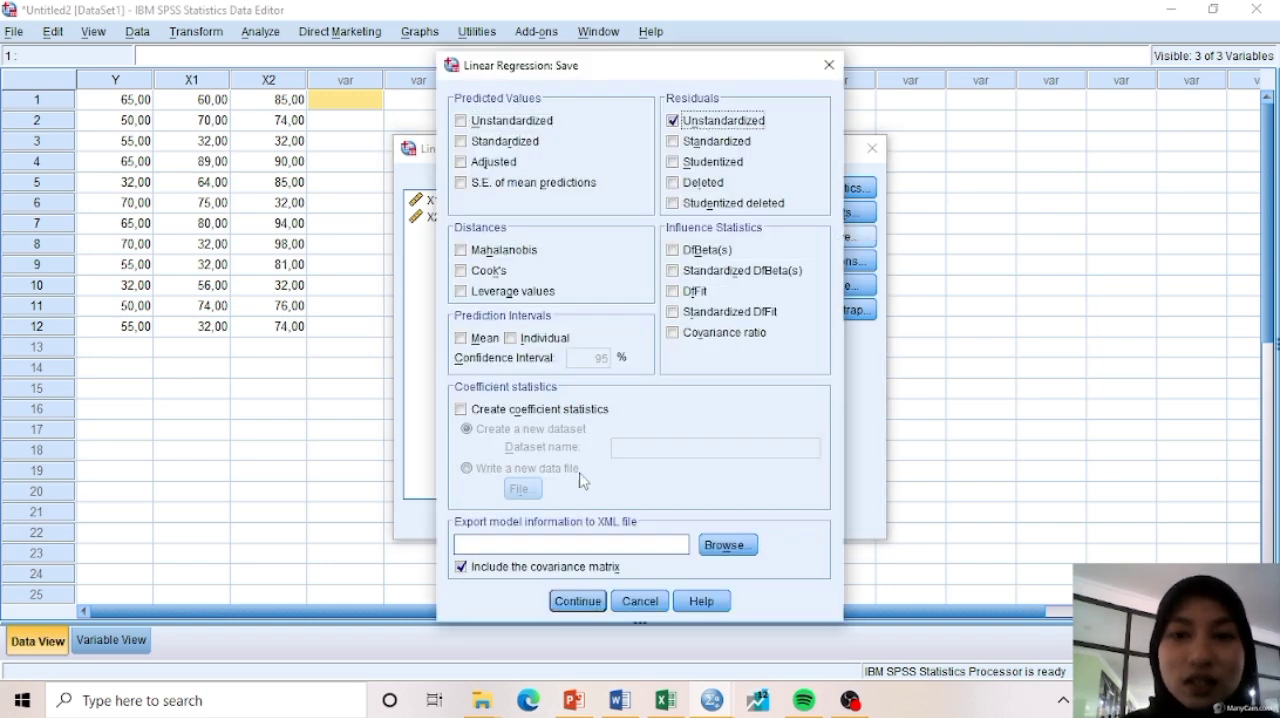
pyautogui.click(566, 600)
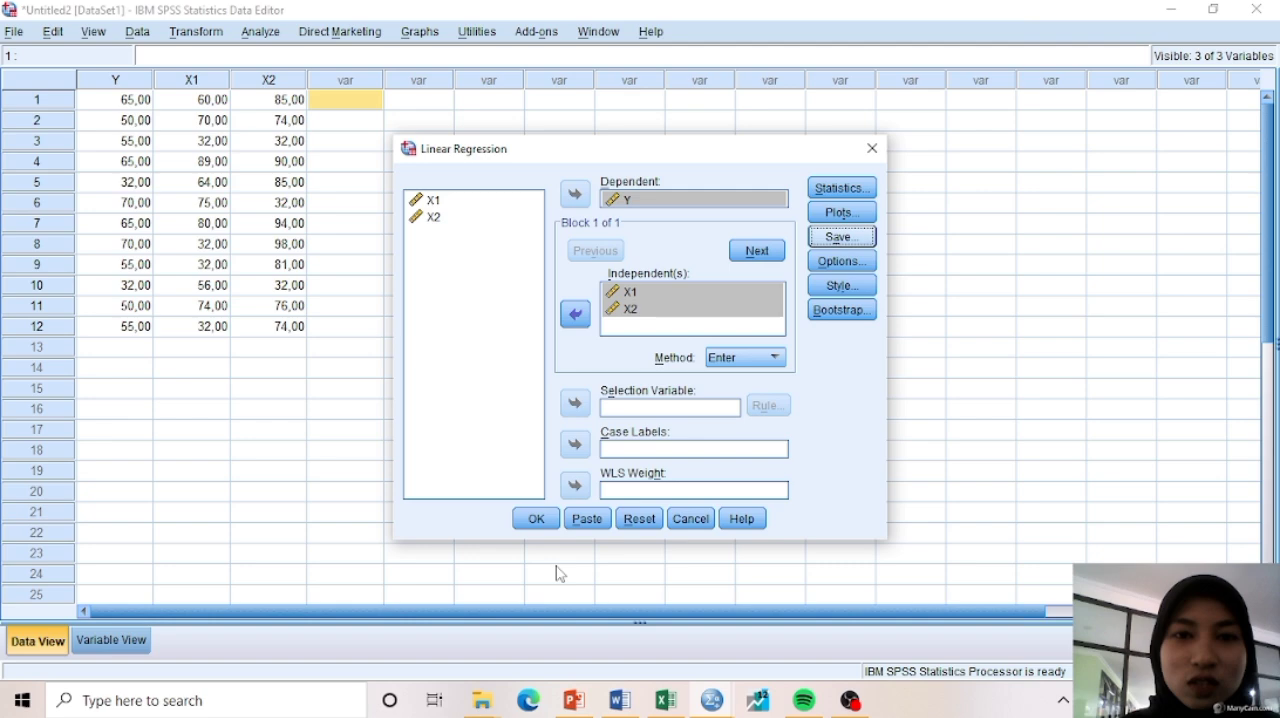
pyautogui.click(531, 517)
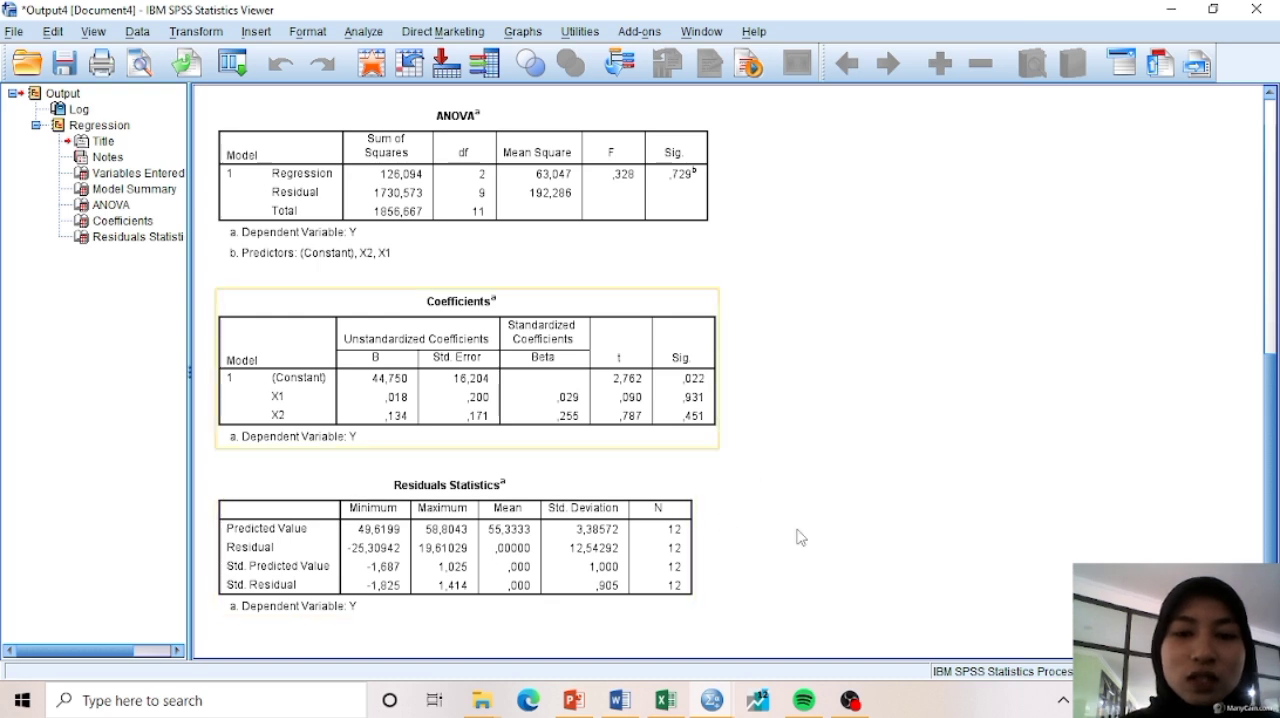
# In the Untitled2 dataset, compute a new variable ABS_RES with the expression ABS(RES_1)
pyautogui.moveTo(711, 700)
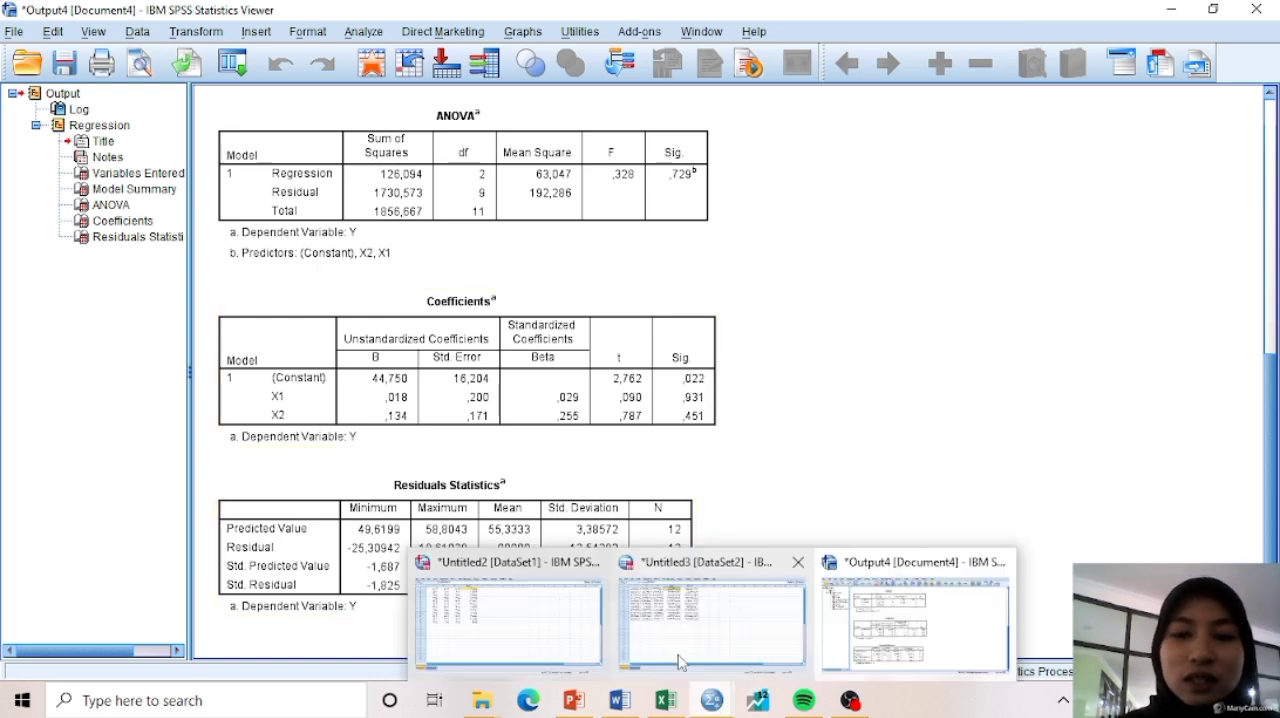
pyautogui.click(510, 615)
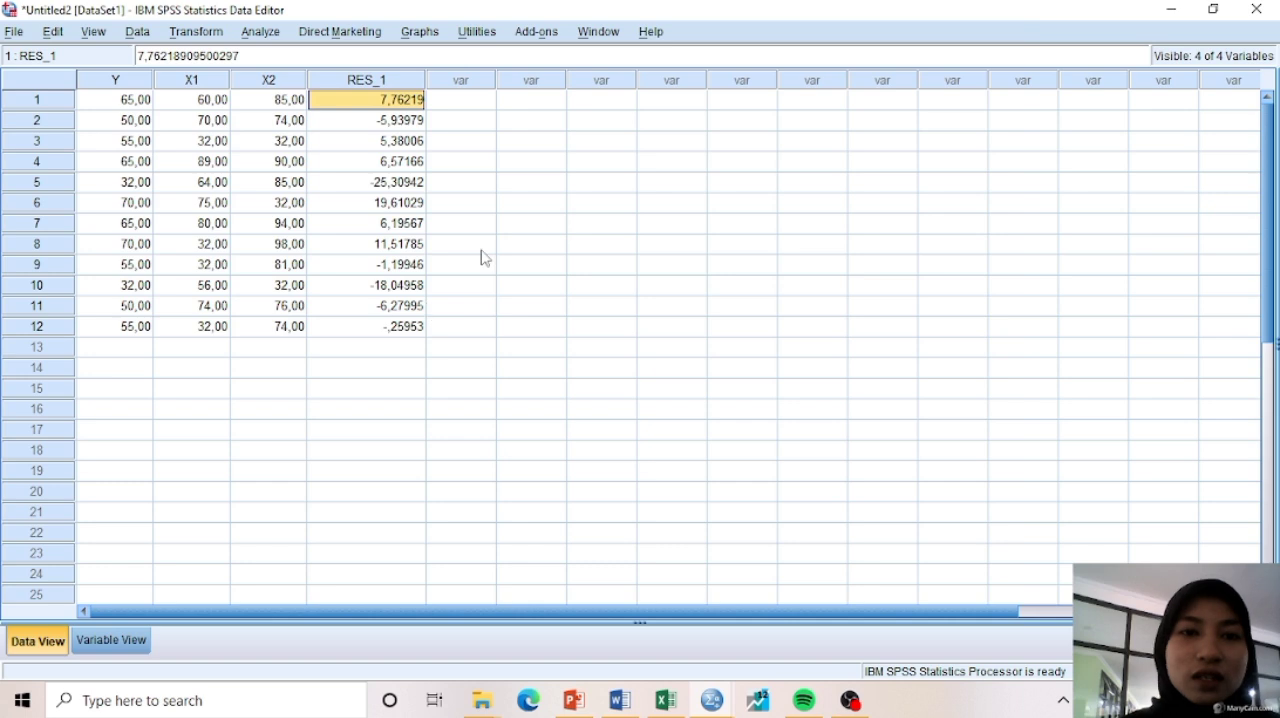
pyautogui.click(195, 33)
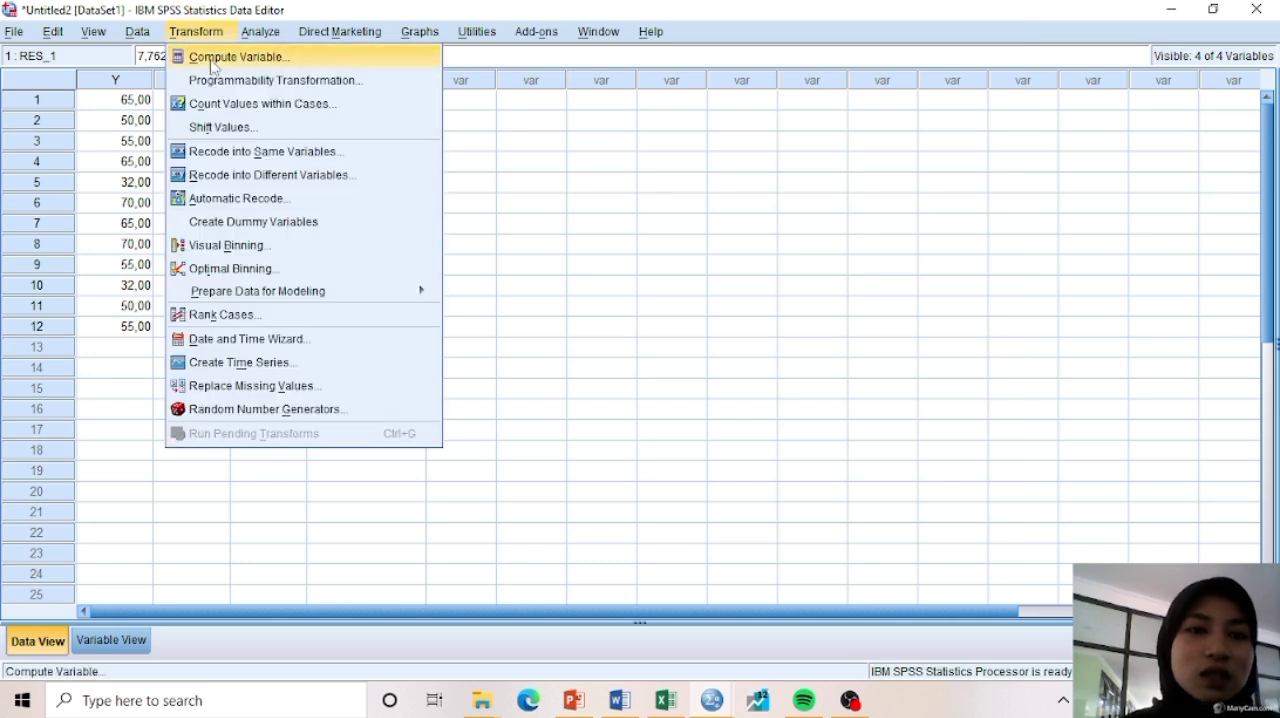
pyautogui.click(211, 60)
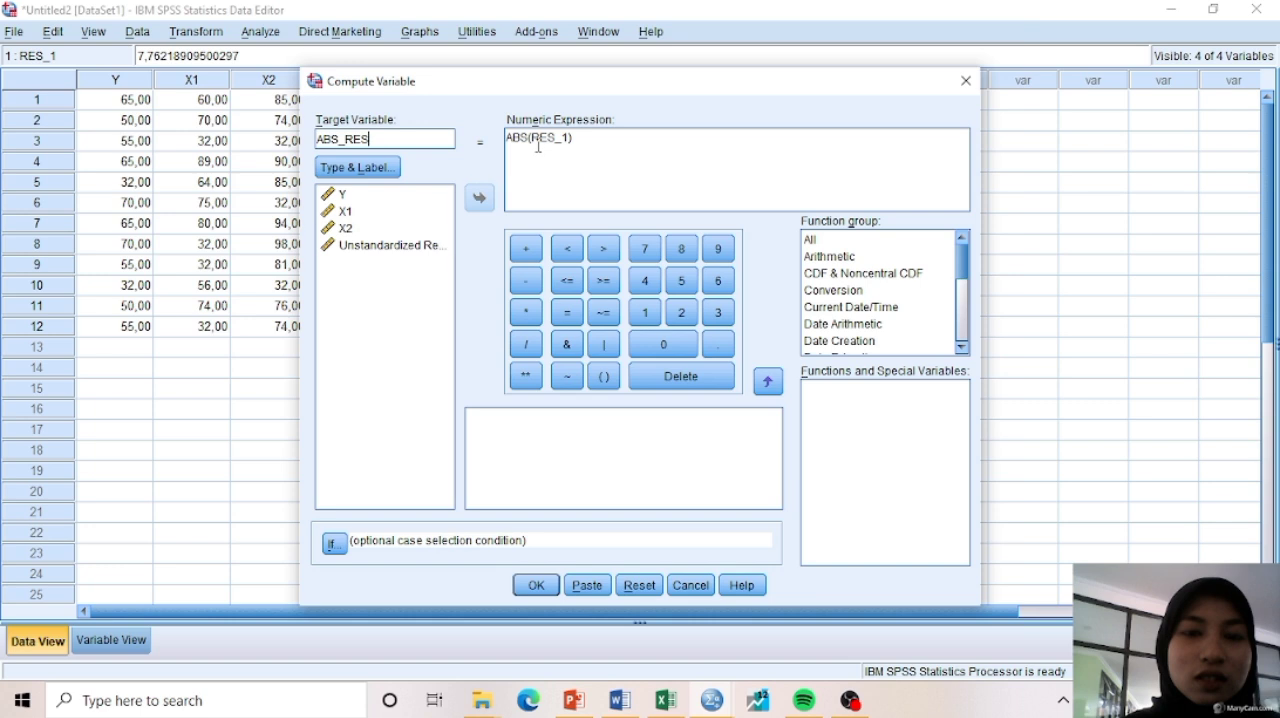
pyautogui.click(388, 245)
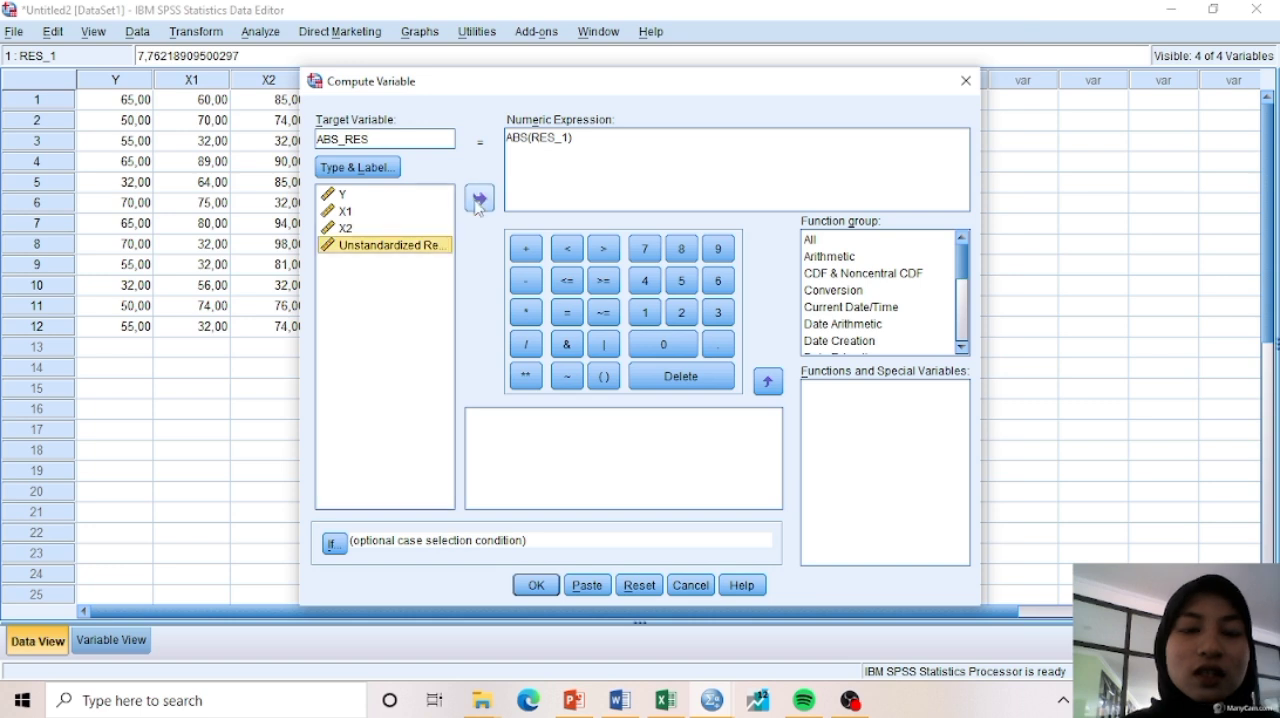
pyautogui.click(478, 201)
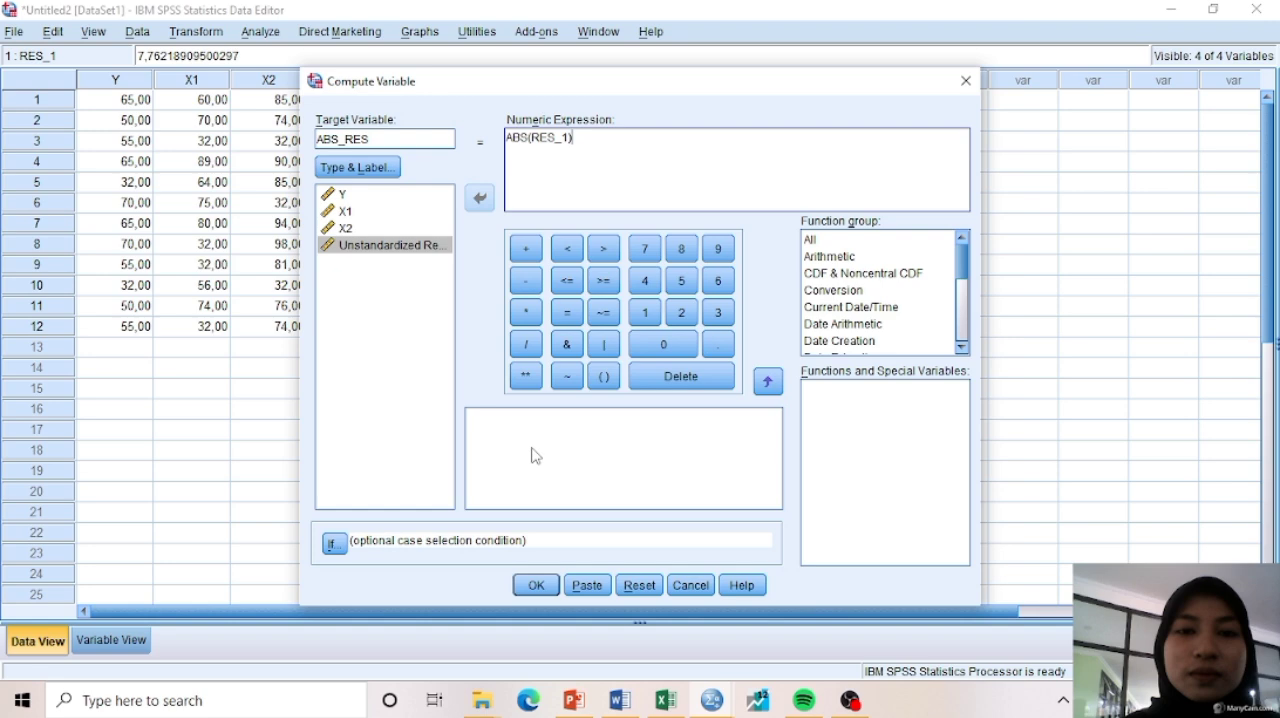
pyautogui.click(537, 586)
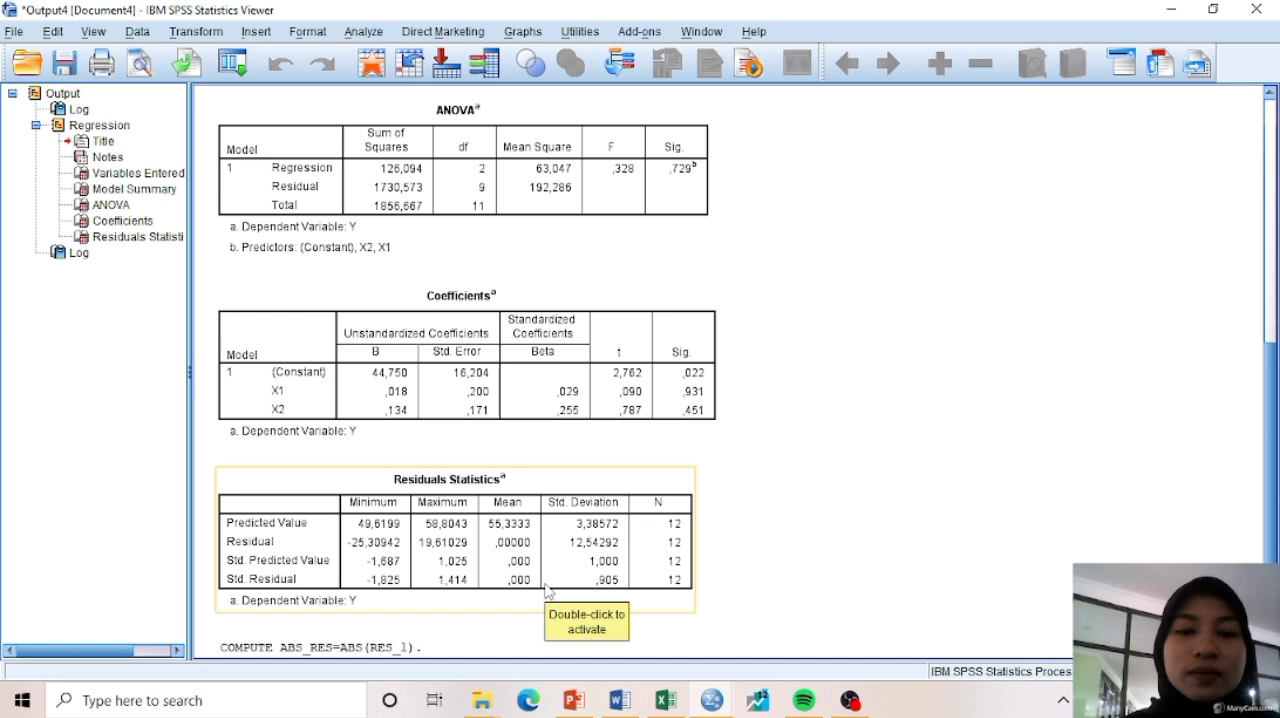
# Run a linear regression with ABS_RES replacing Y as the dependent variable and X1 and X2 as the independent variables
pyautogui.click(363, 31)
pyautogui.moveTo(438, 318)
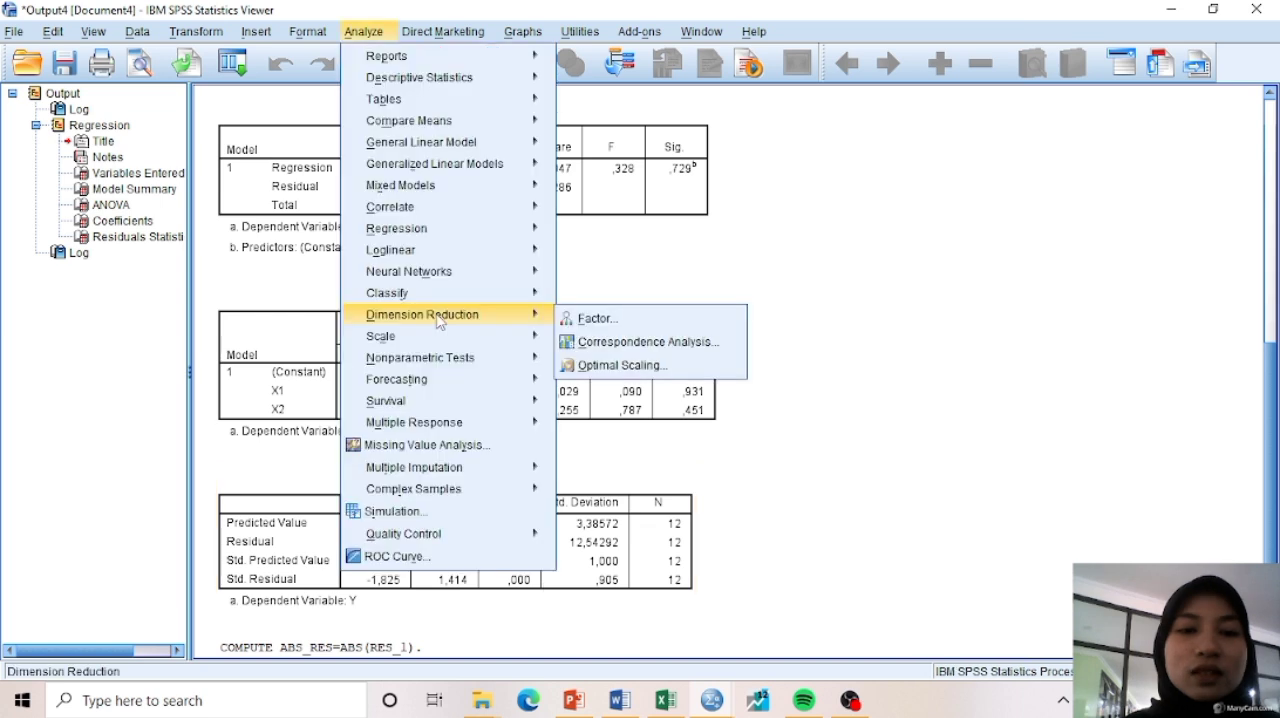
pyautogui.moveTo(450, 228)
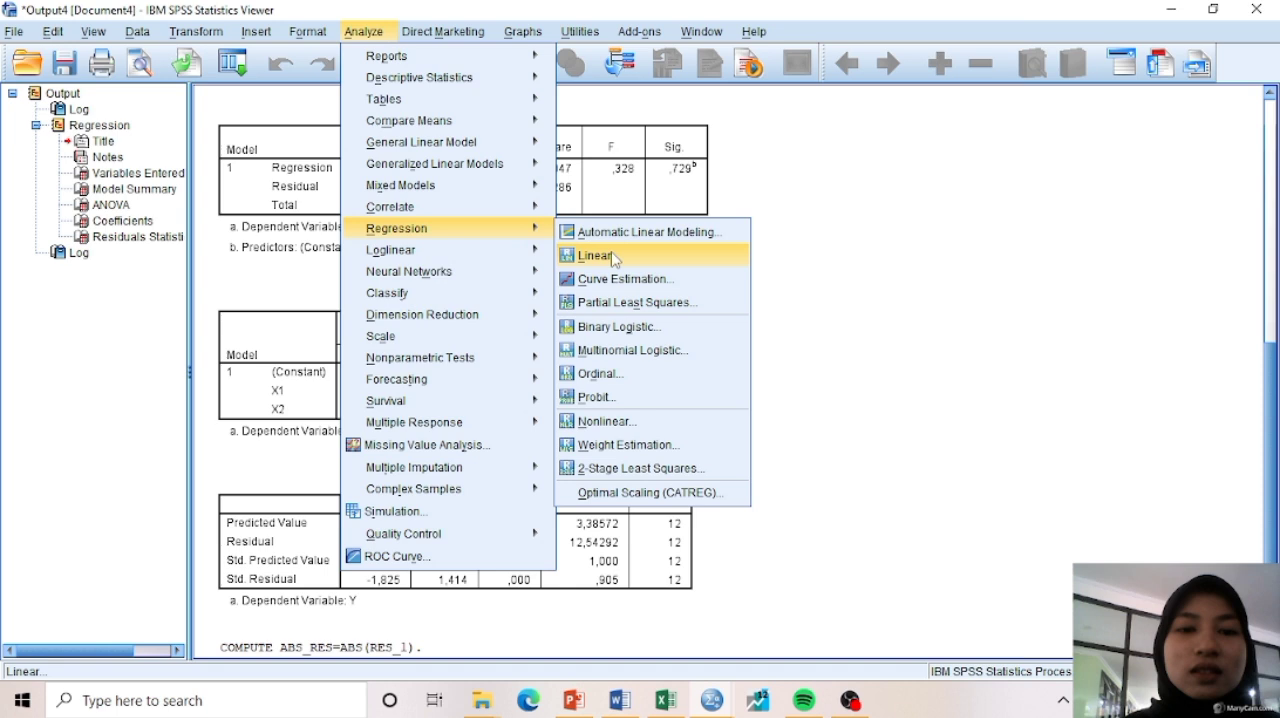
pyautogui.click(612, 256)
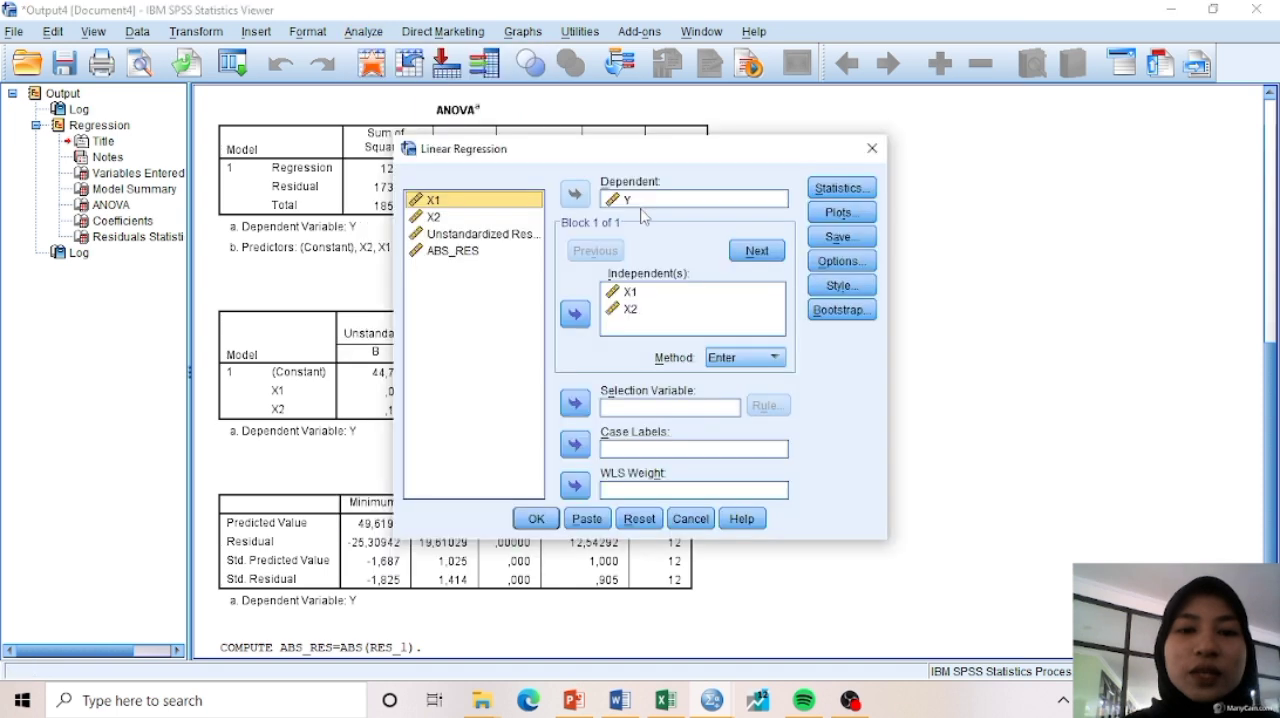
pyautogui.click(633, 201)
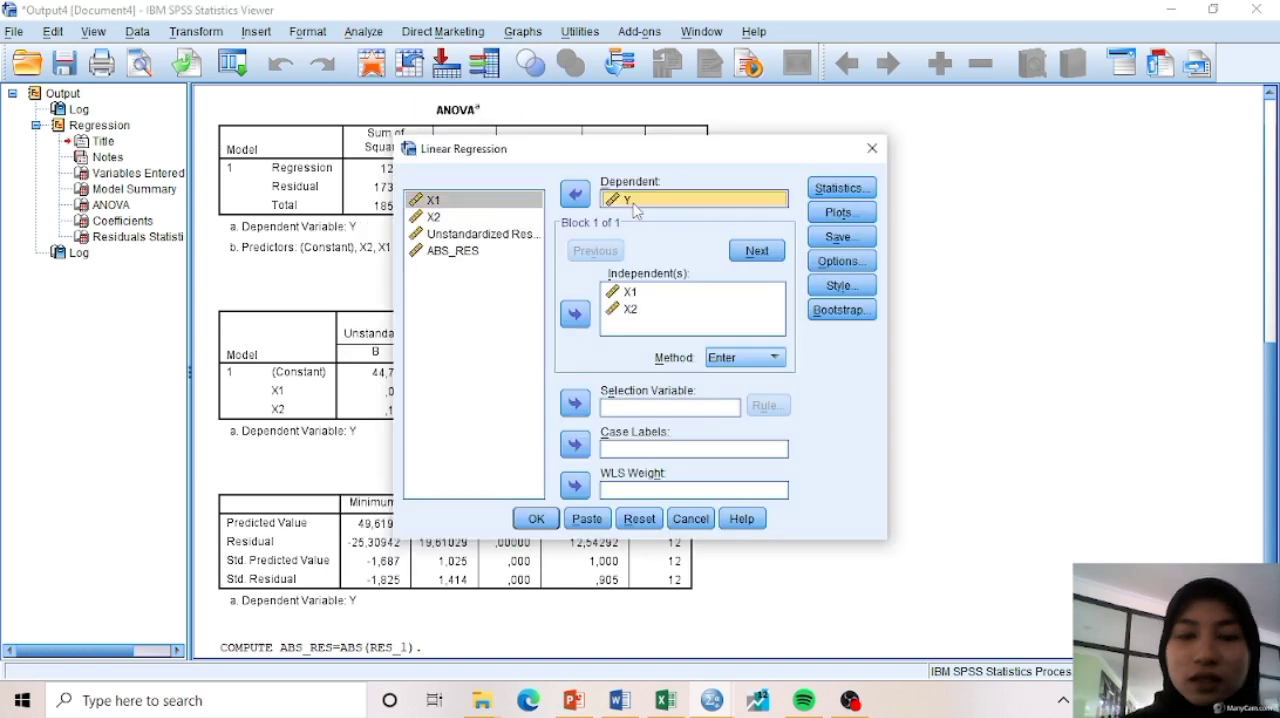
pyautogui.click(575, 195)
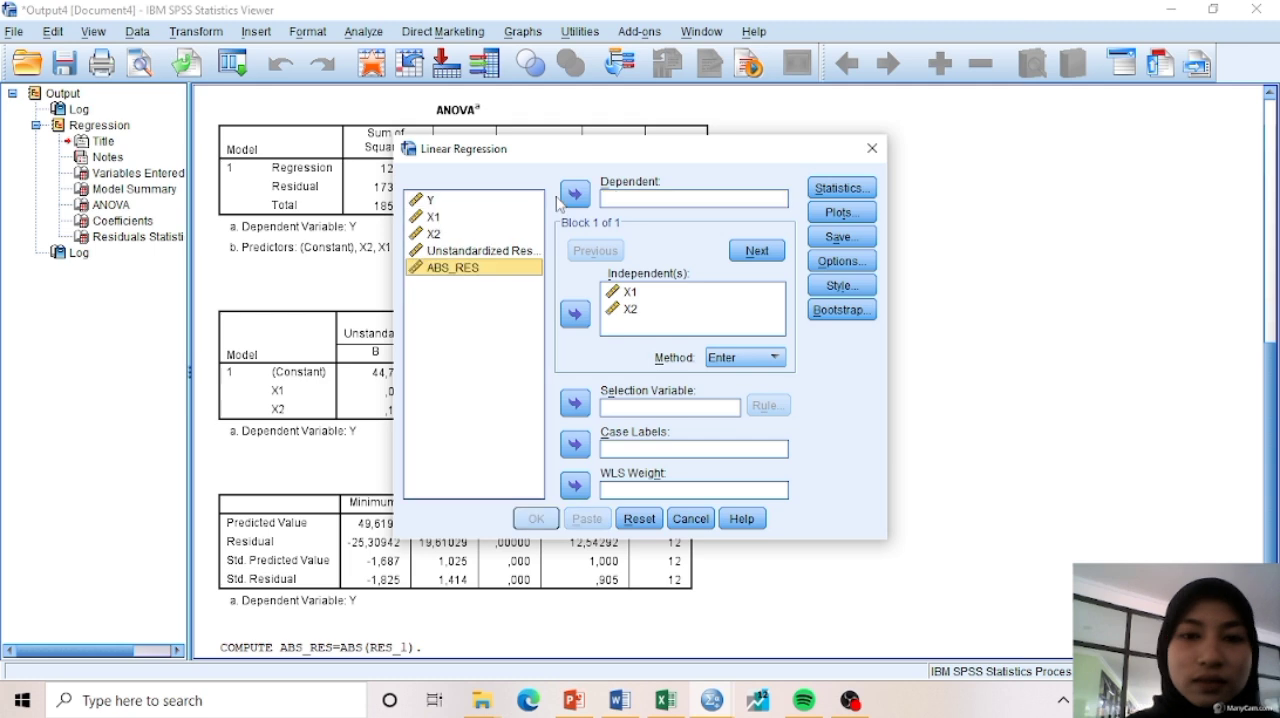
pyautogui.click(575, 194)
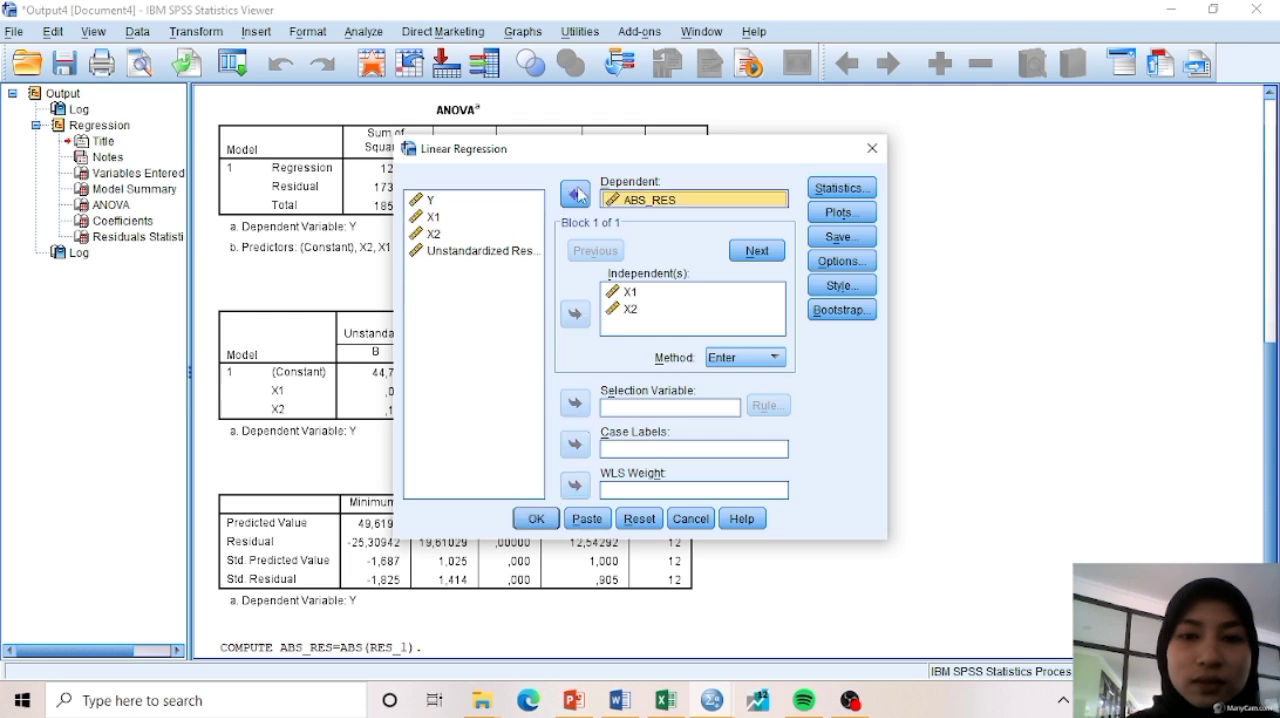
pyautogui.click(536, 519)
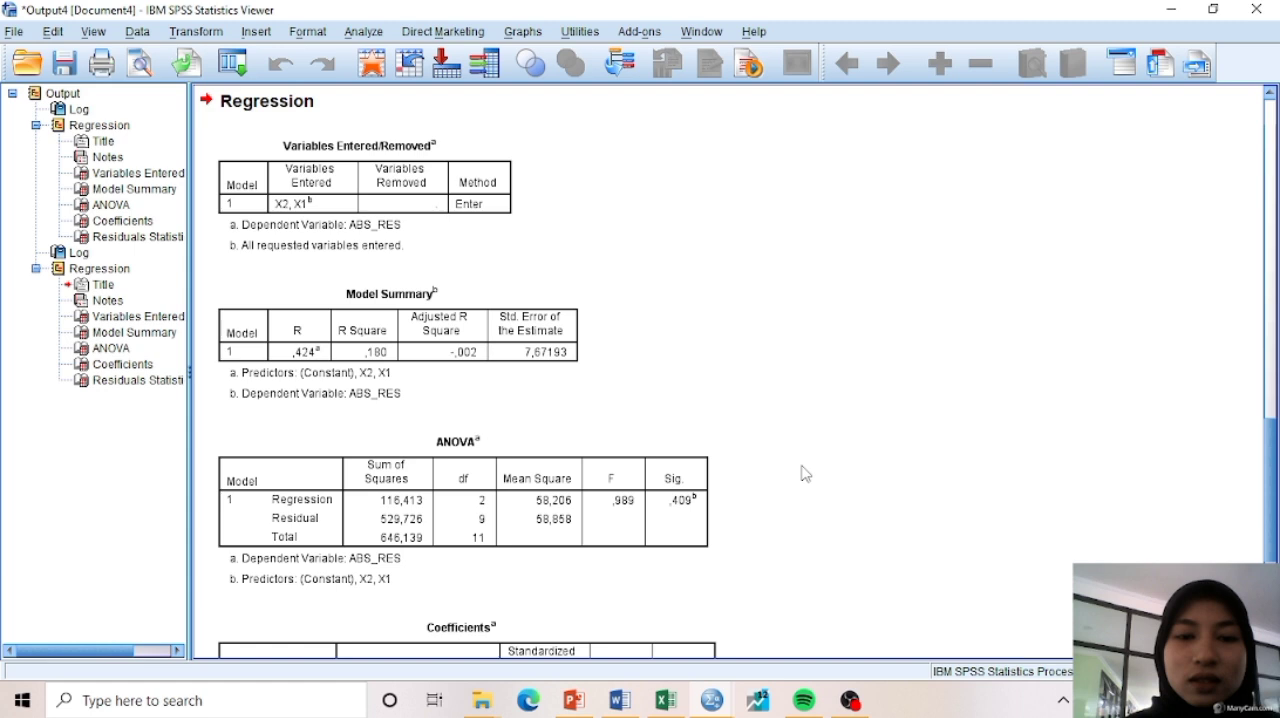
# Examine the Sig. values of X1 and X2 in the Coefficients table of the ABS_RES regression
pyautogui.scroll(-5, 805, 473)
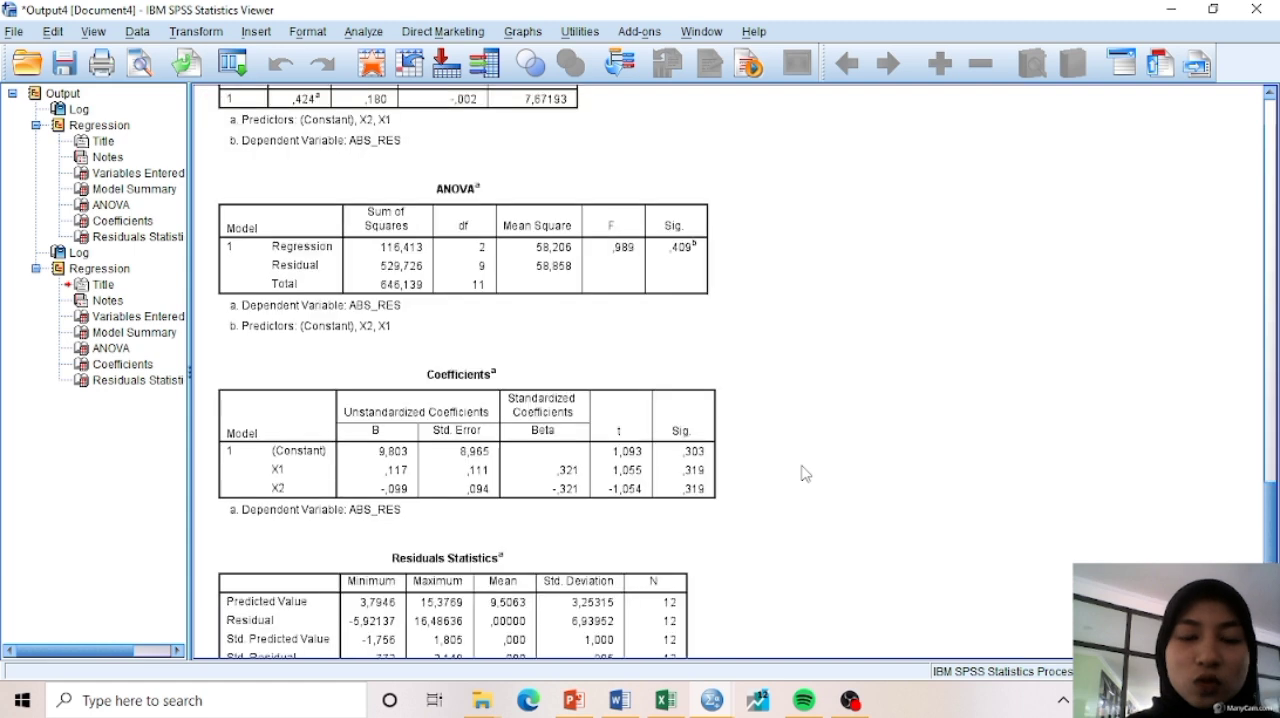
pyautogui.scroll(-2, 805, 473)
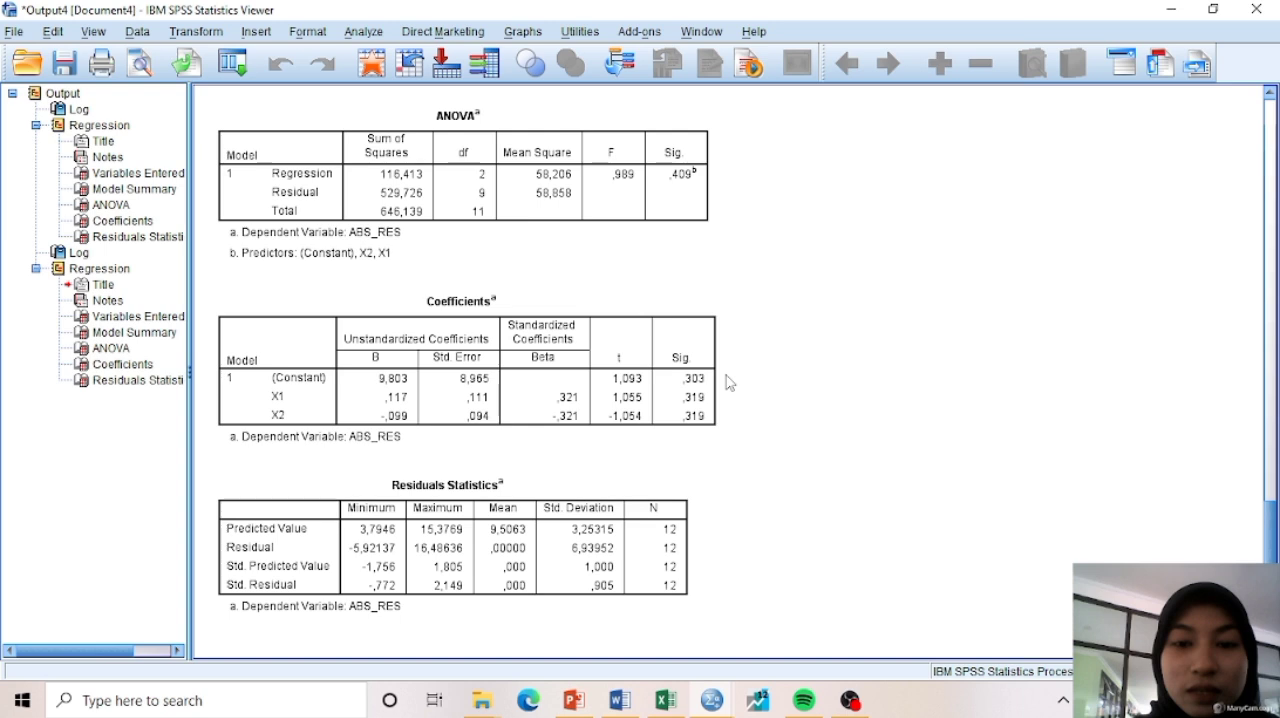
pyautogui.click(666, 389)
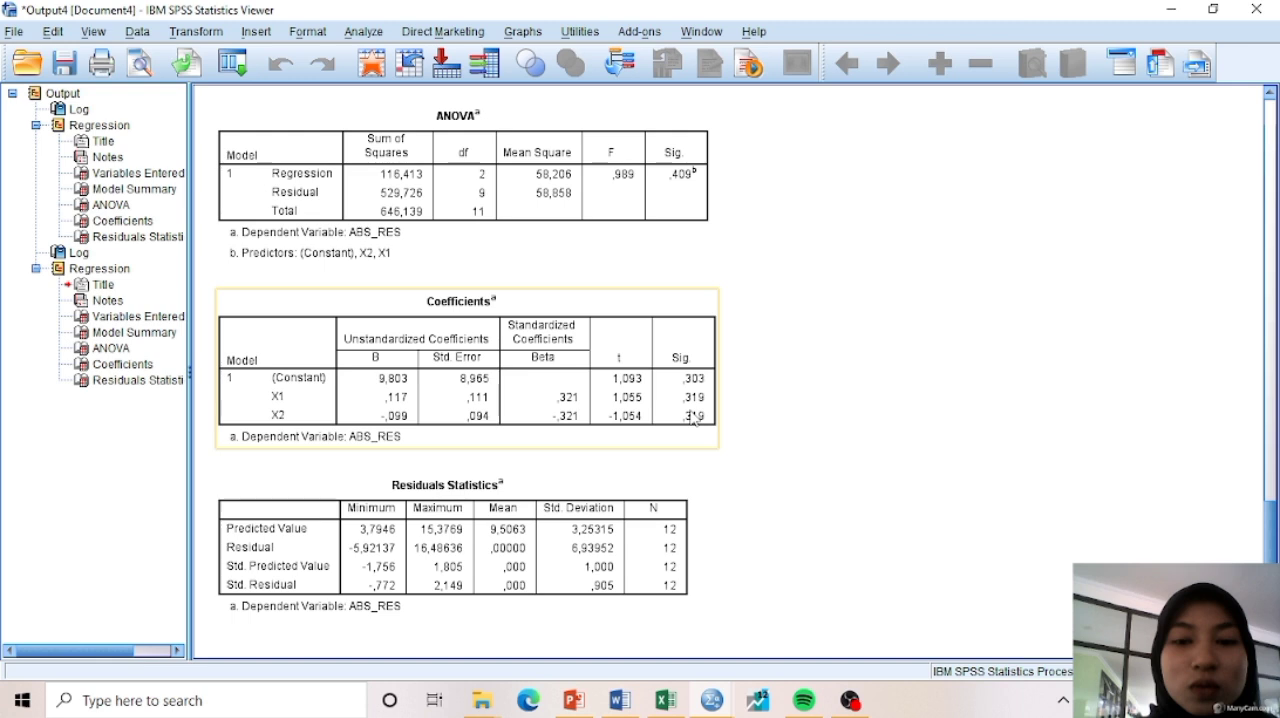
pyautogui.click(738, 426)
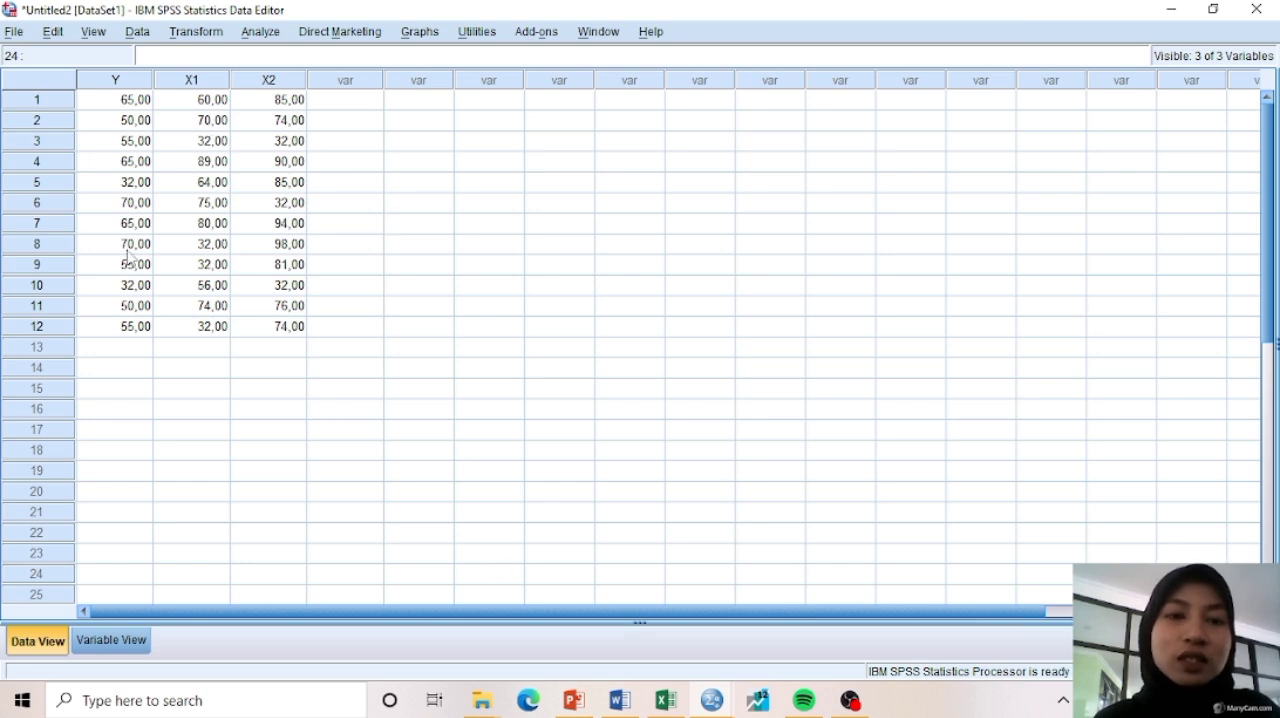
# Set up a linear regression with Y as the dependent variable and X1 and X2 as the independent variables
pyautogui.click(279, 33)
pyautogui.moveTo(351, 269)
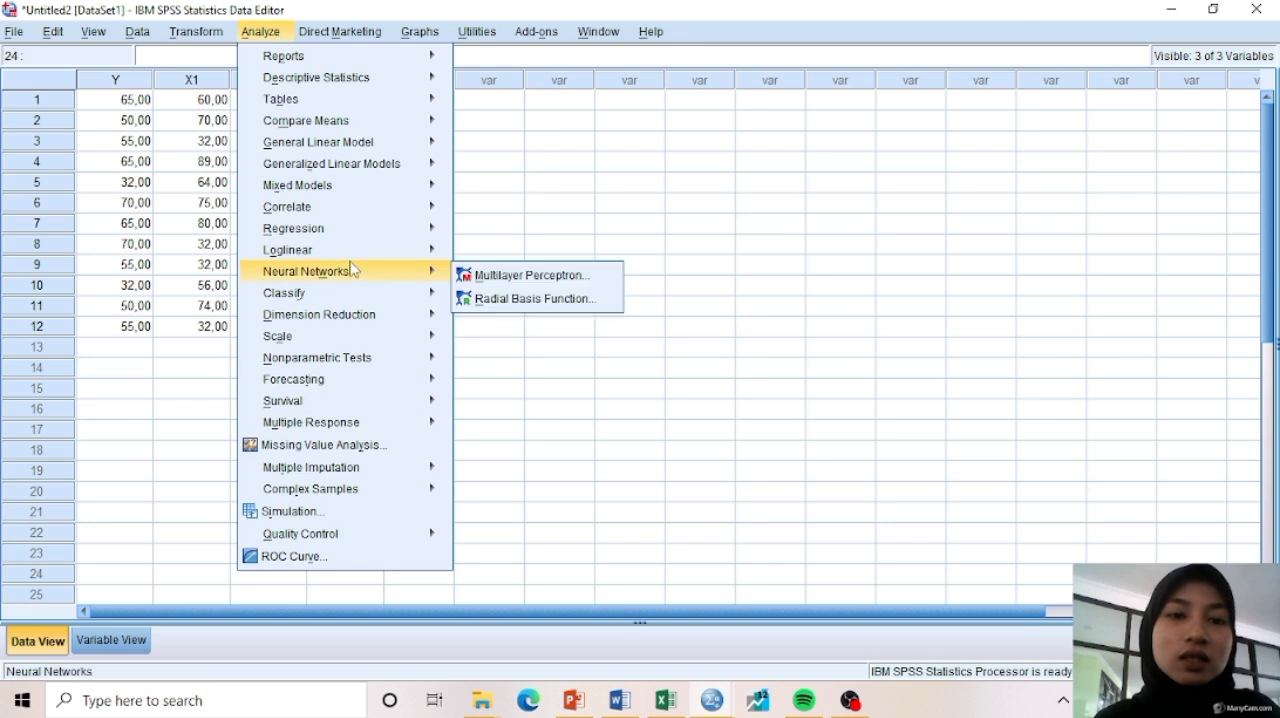
pyautogui.moveTo(334, 234)
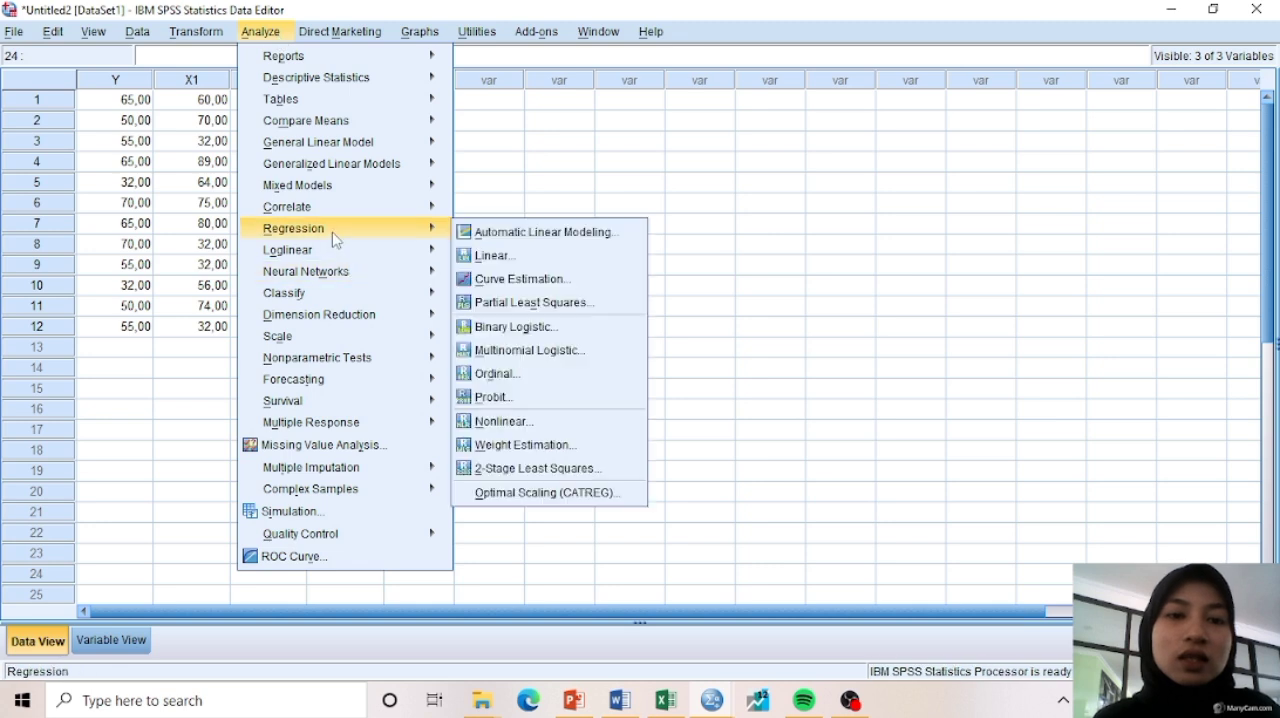
pyautogui.click(476, 259)
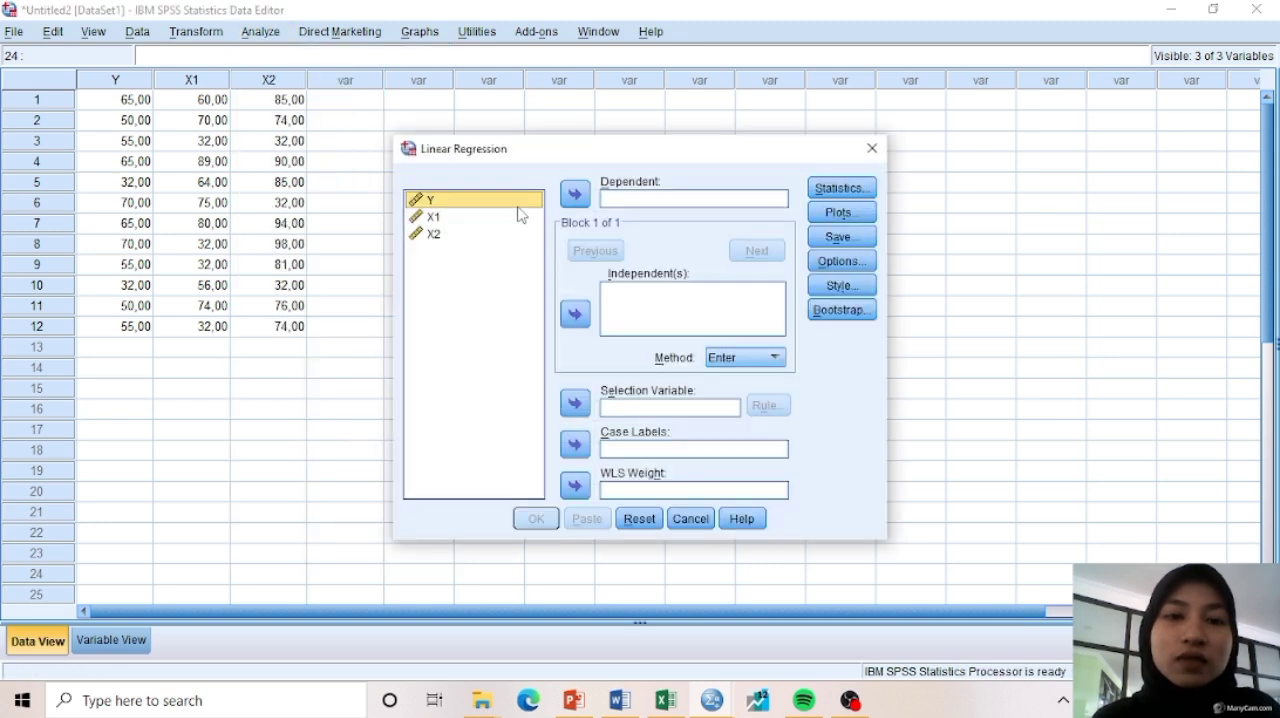
pyautogui.click(575, 195)
pyautogui.click(510, 240)
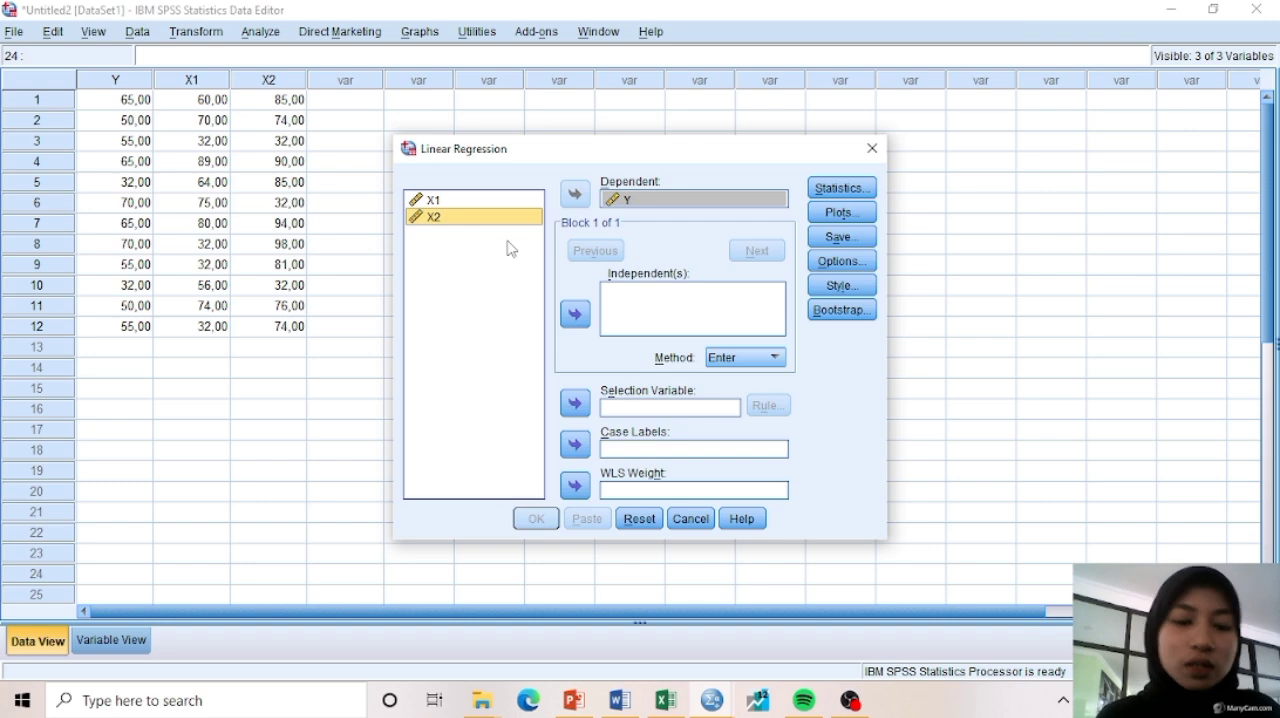
pyautogui.hotkey('ctrl', 'a')
pyautogui.click(576, 313)
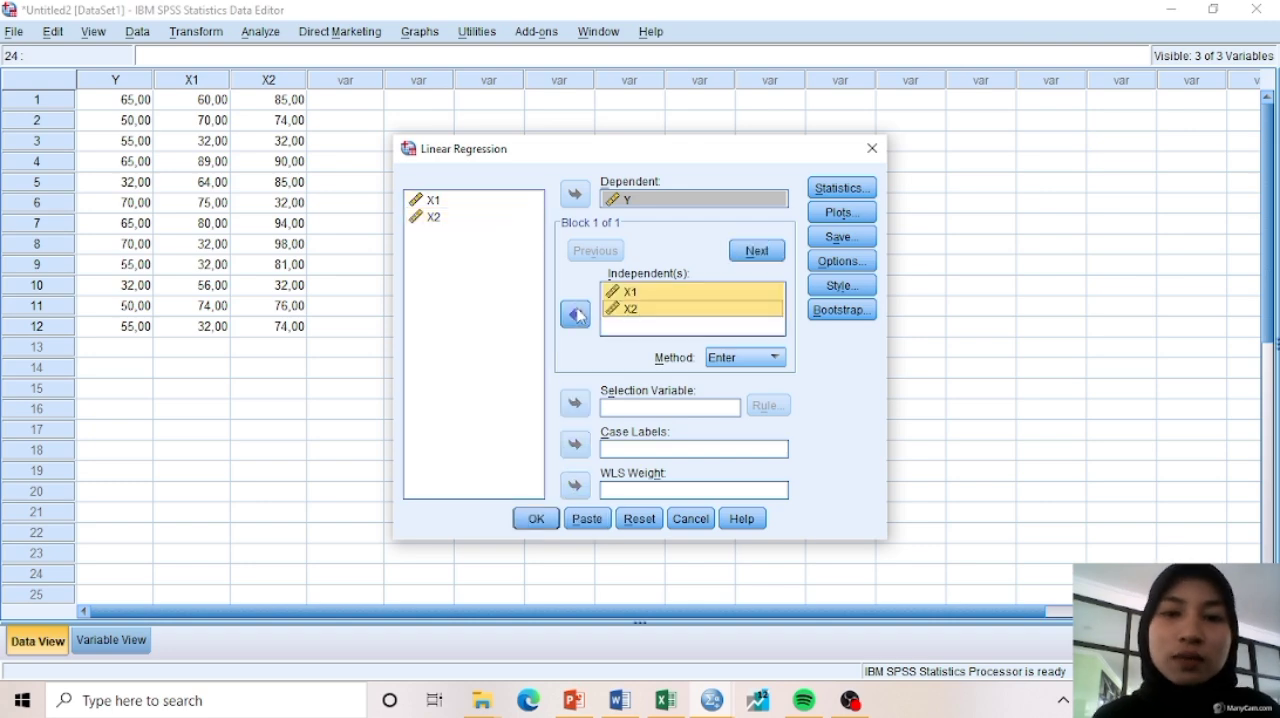
# Choose to save the unstandardized residuals, run the regression and view its output tables
pyautogui.click(826, 240)
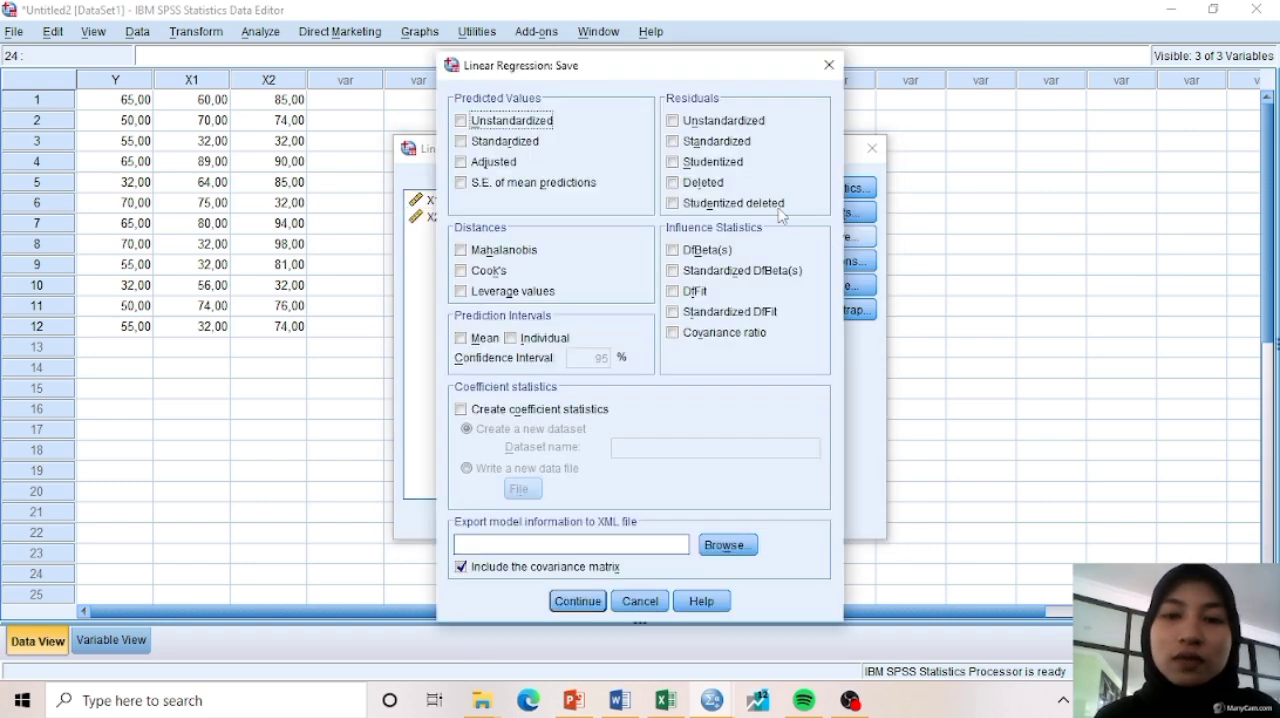
pyautogui.click(672, 121)
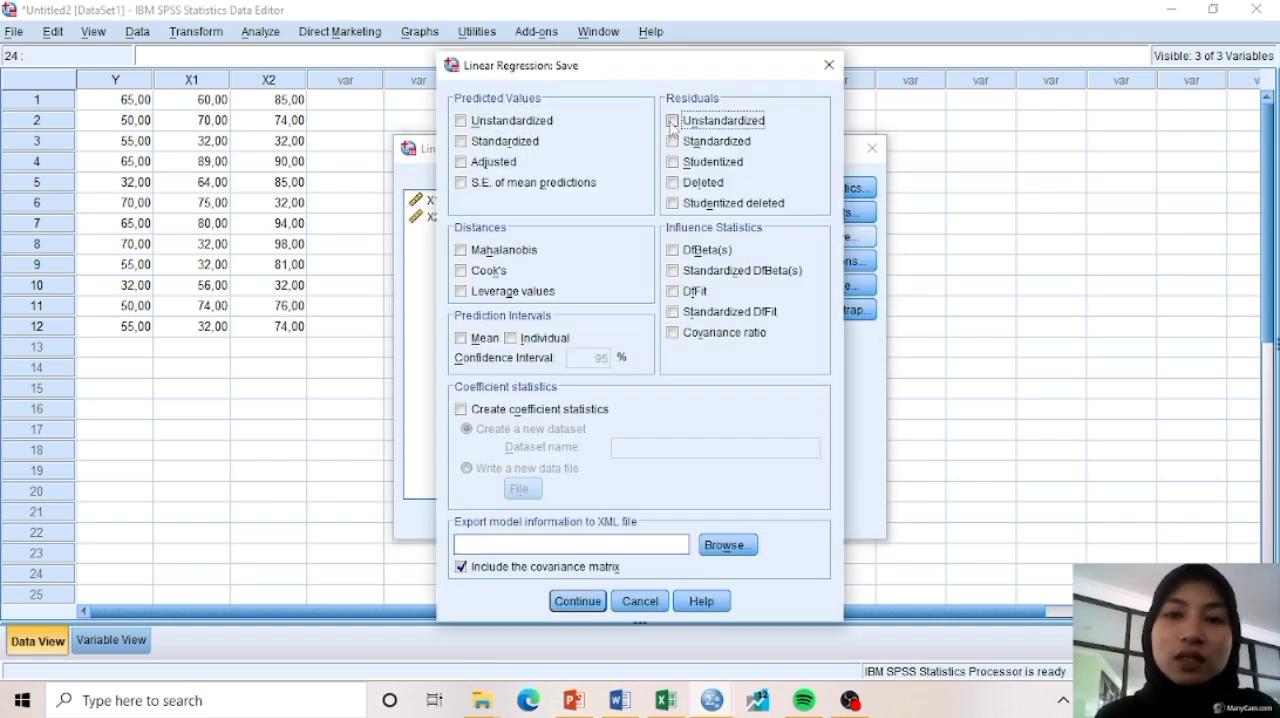
pyautogui.click(588, 601)
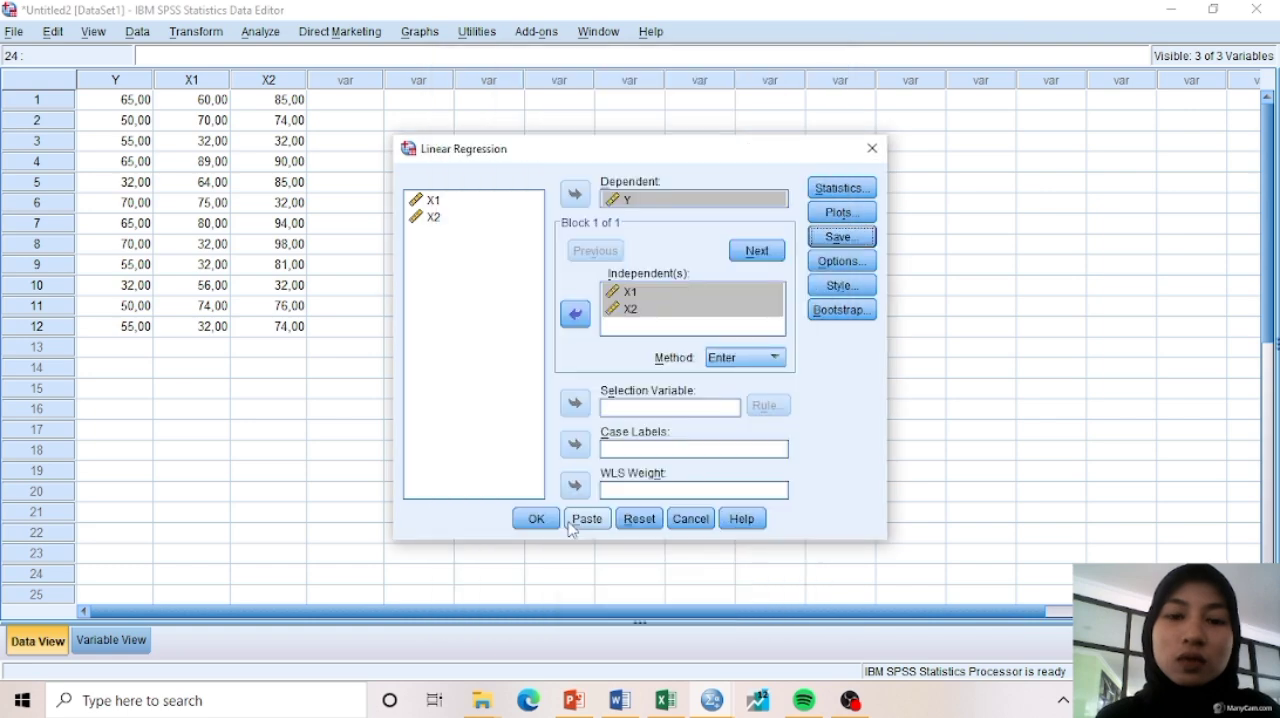
pyautogui.click(536, 518)
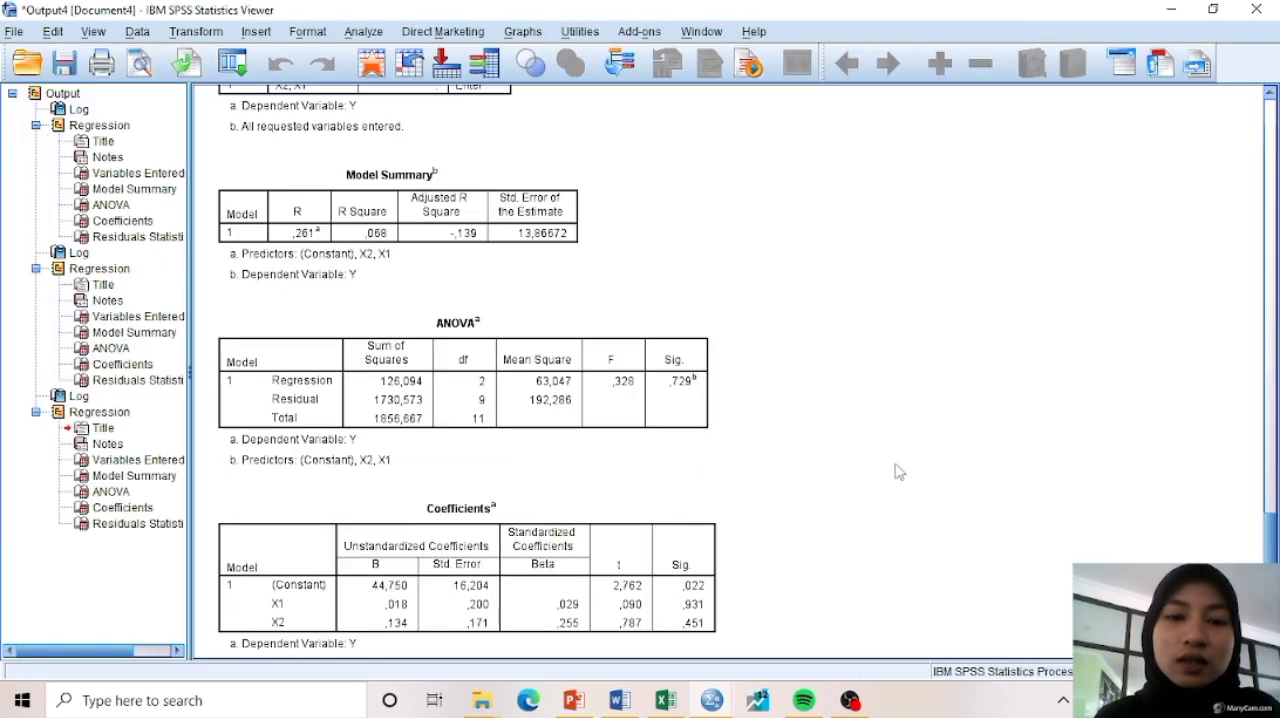
pyautogui.scroll(-3, 897, 472)
# Run a Runs Test on the unstandardized residual in Untitled2 with the median cut point, and examine its Asymp. Sig. (2-tailed) value
pyautogui.moveTo(711, 700)
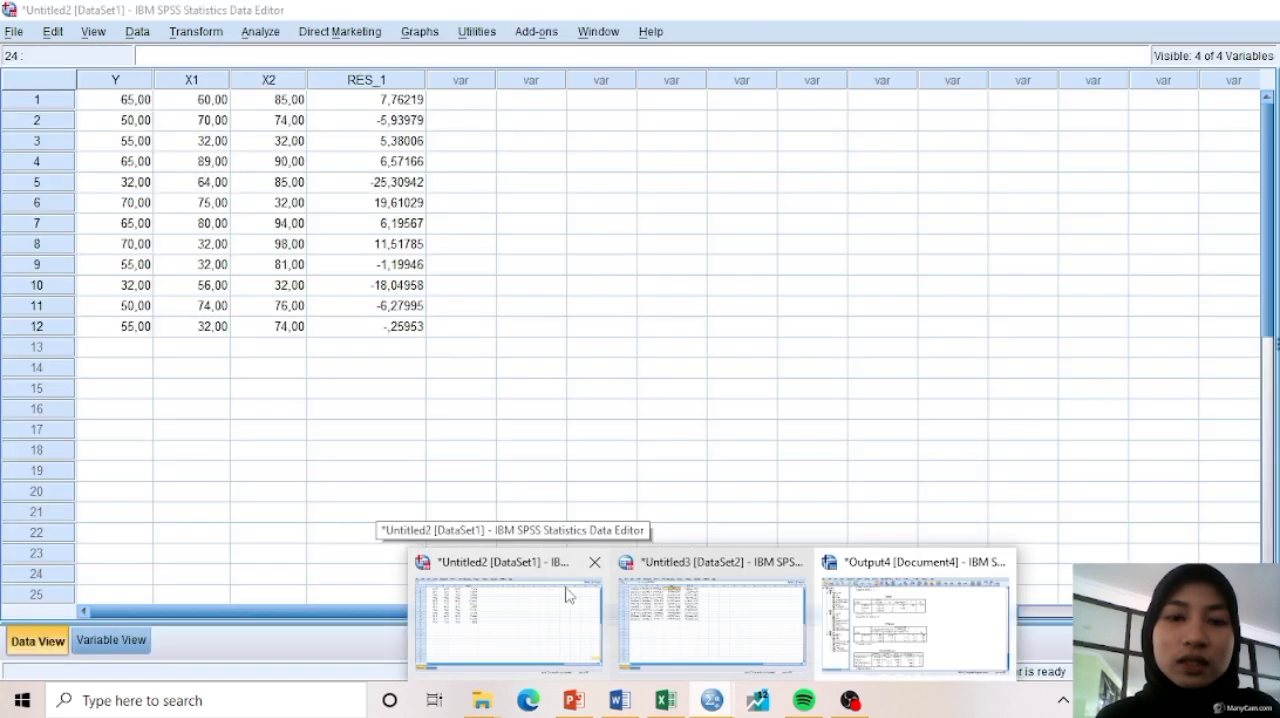
pyautogui.click(567, 596)
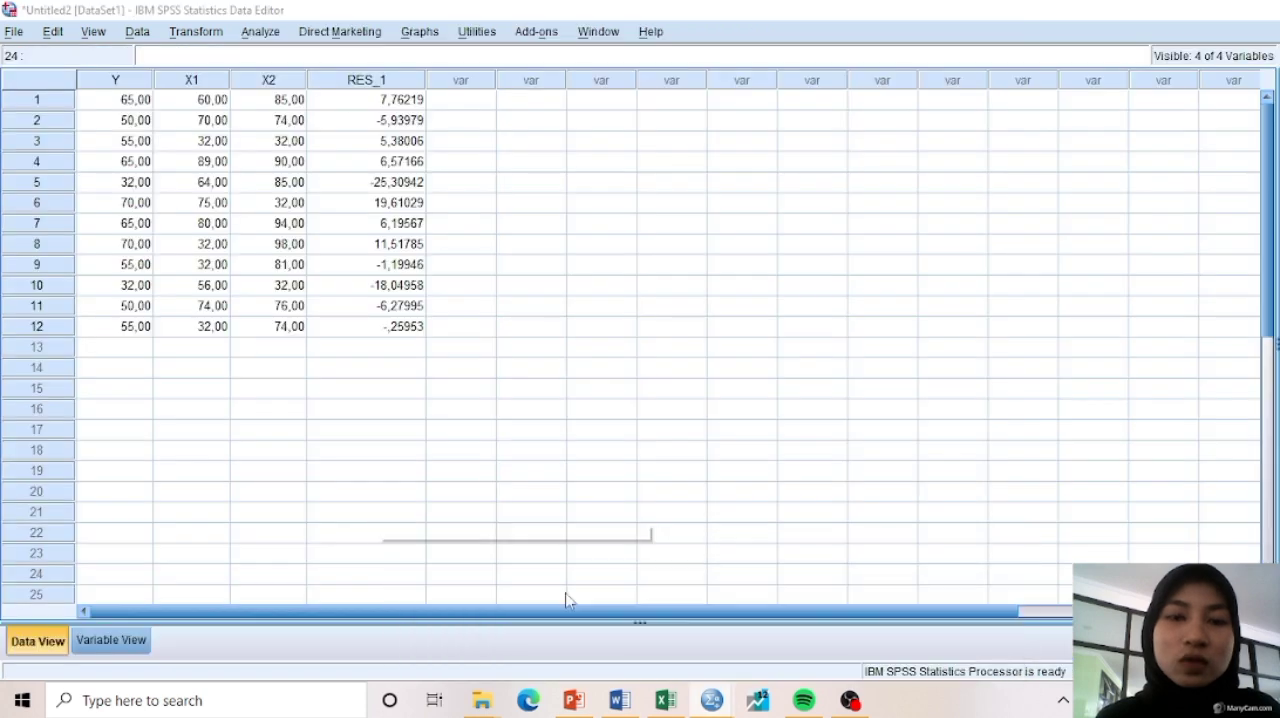
pyautogui.click(259, 32)
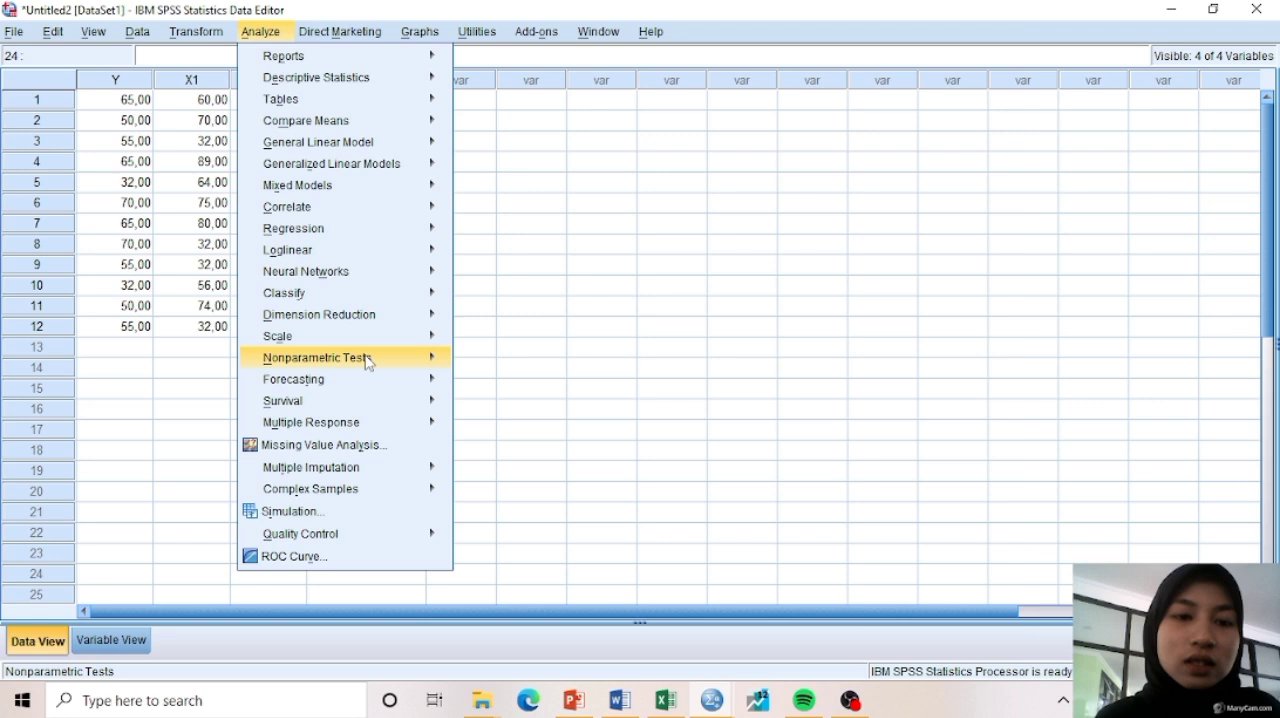
pyautogui.moveTo(367, 362)
pyautogui.moveTo(637, 439)
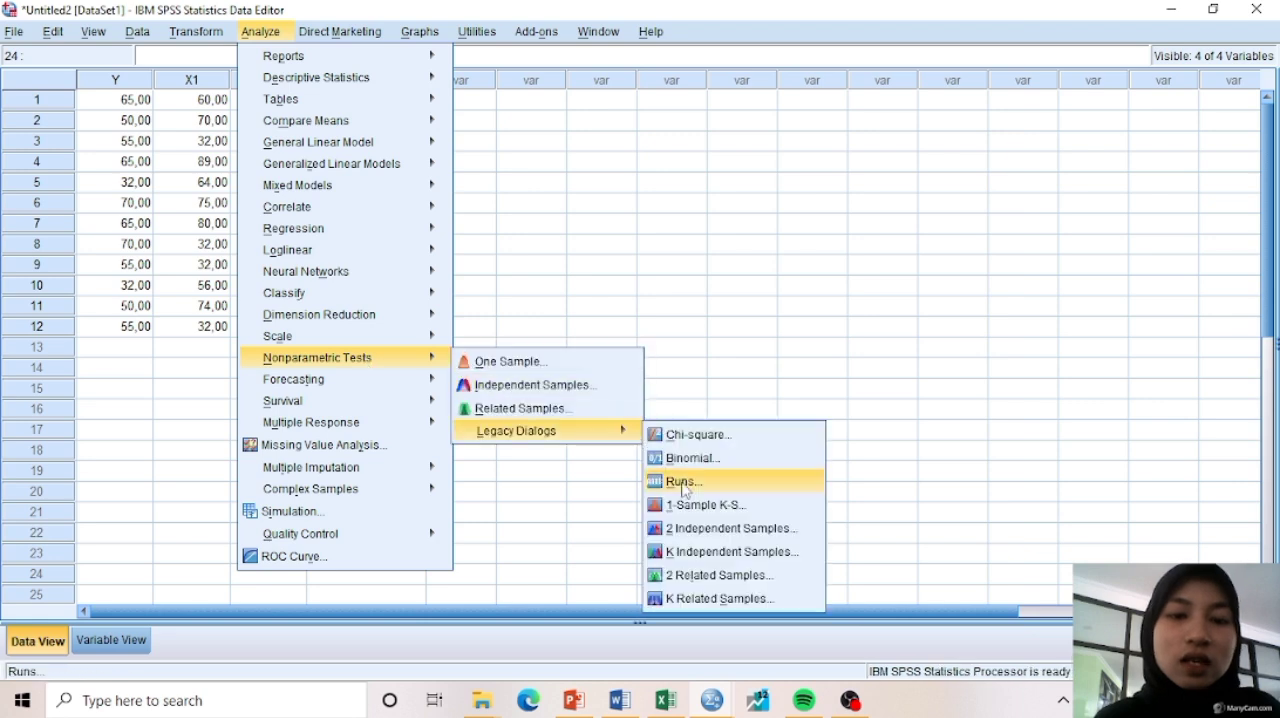
pyautogui.click(683, 482)
pyautogui.click(548, 295)
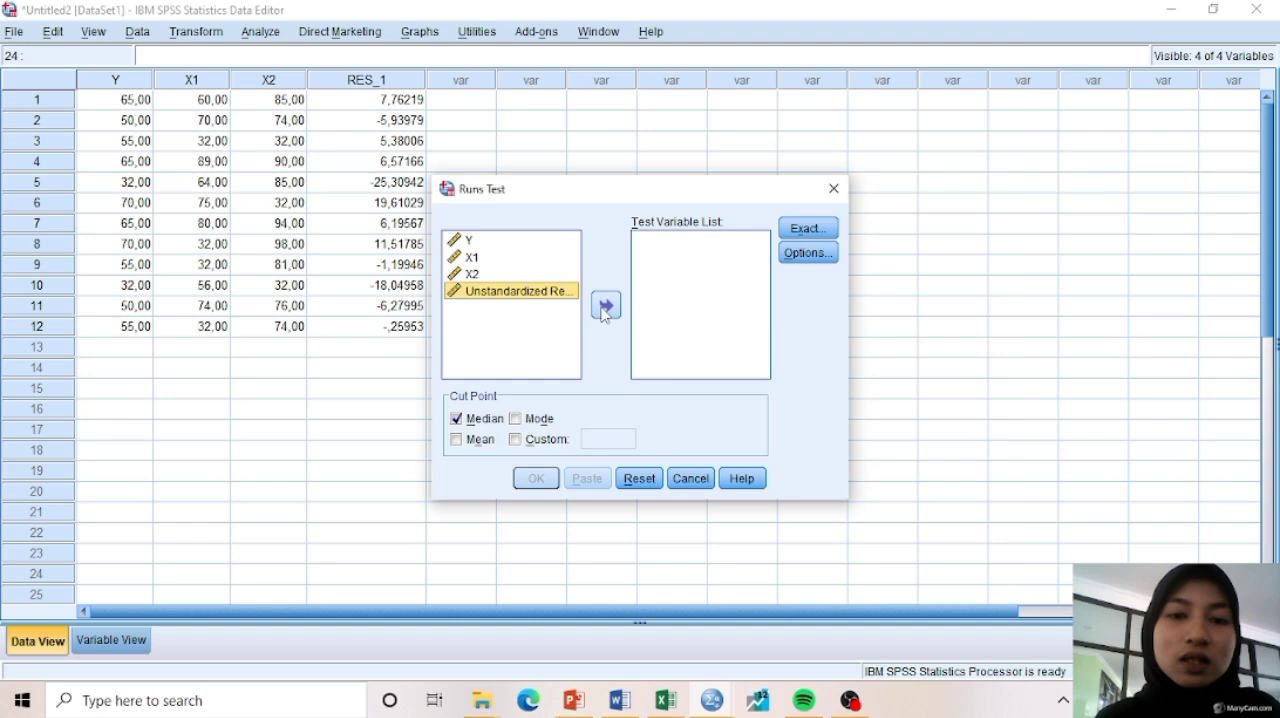
pyautogui.click(607, 306)
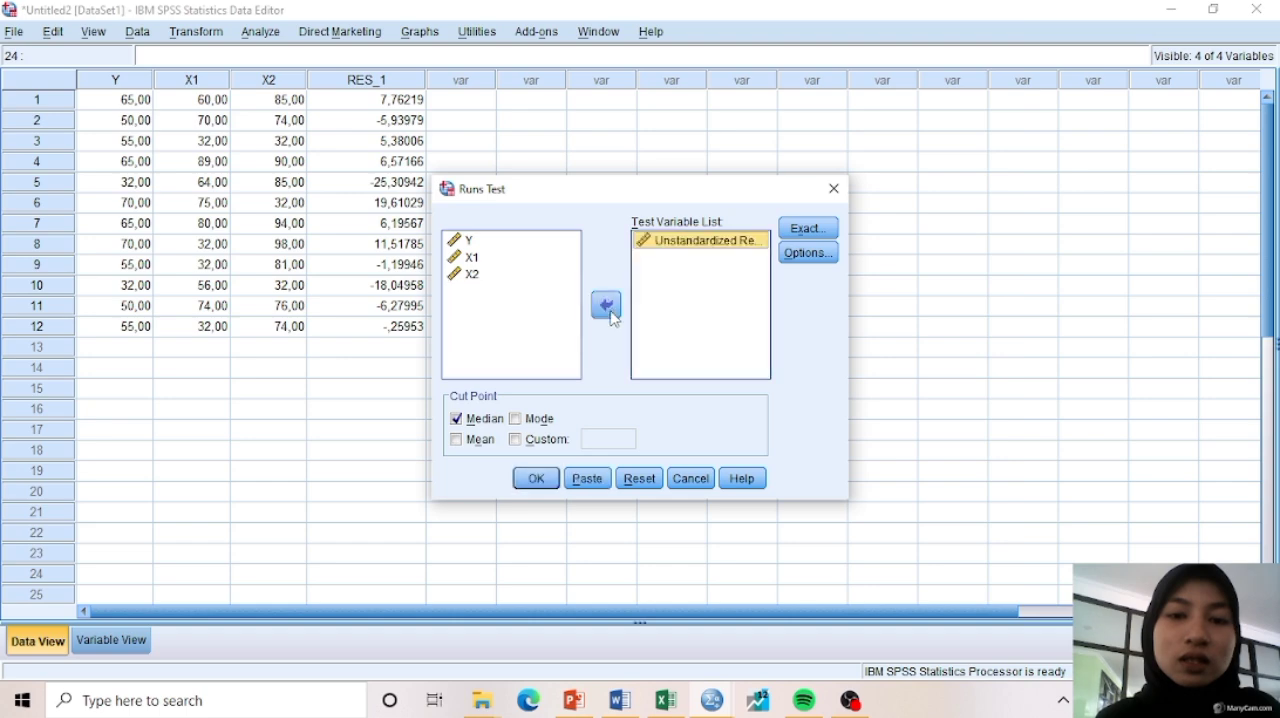
pyautogui.click(545, 484)
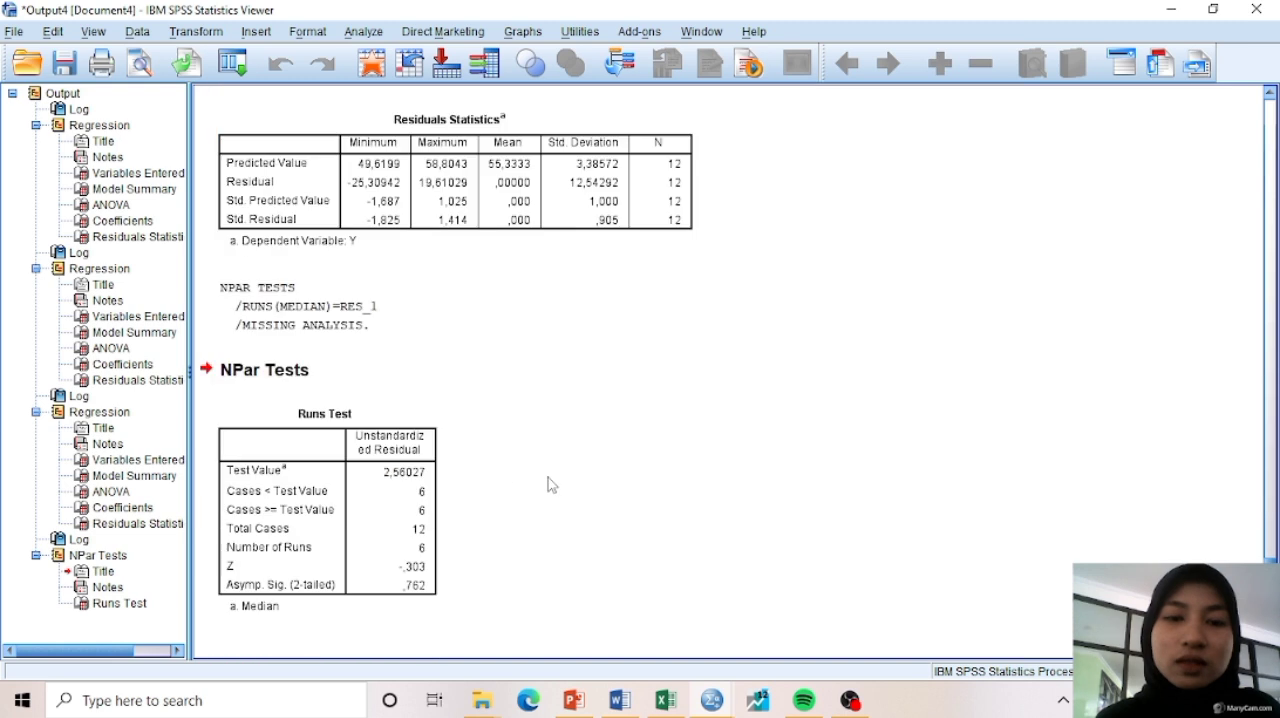
pyautogui.click(397, 607)
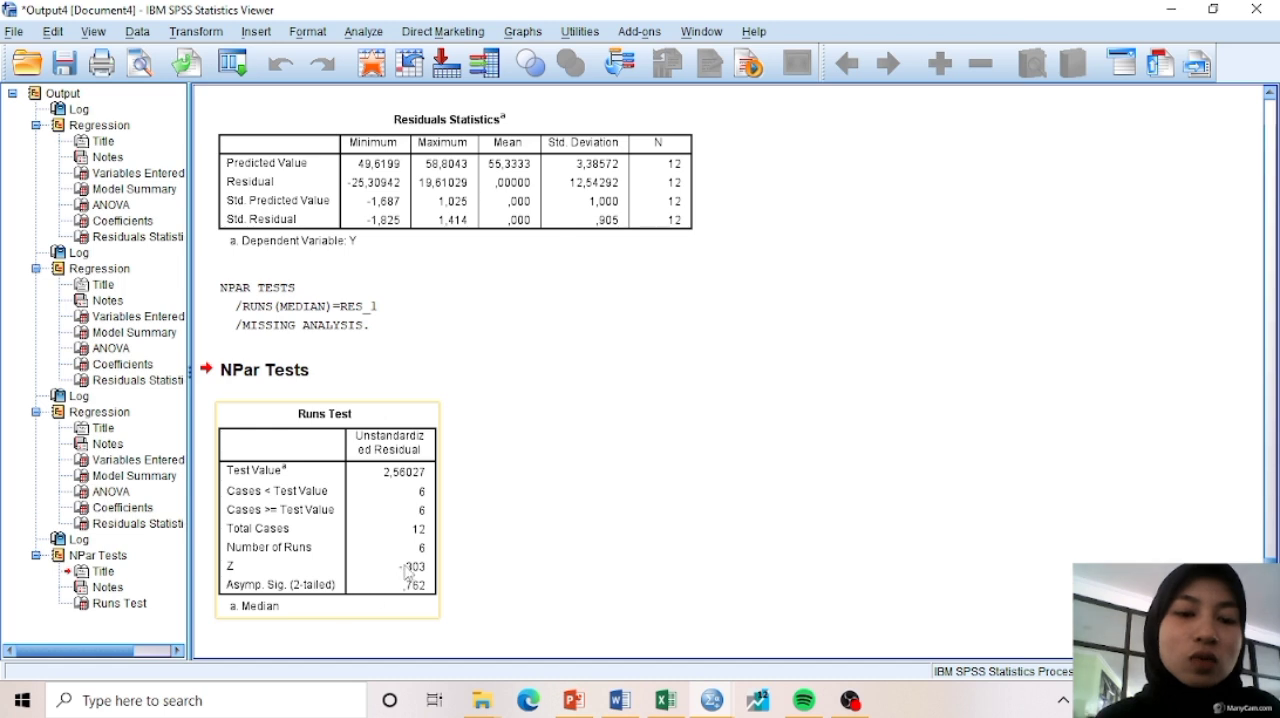
pyautogui.click(504, 572)
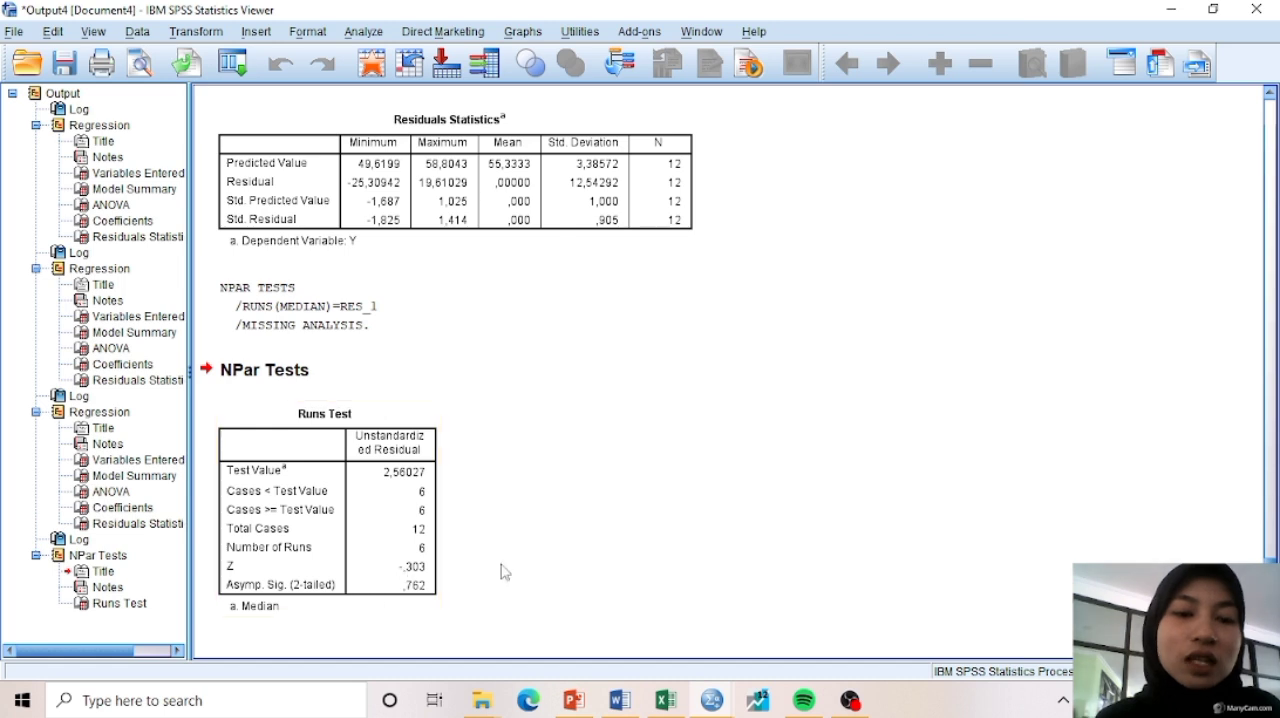